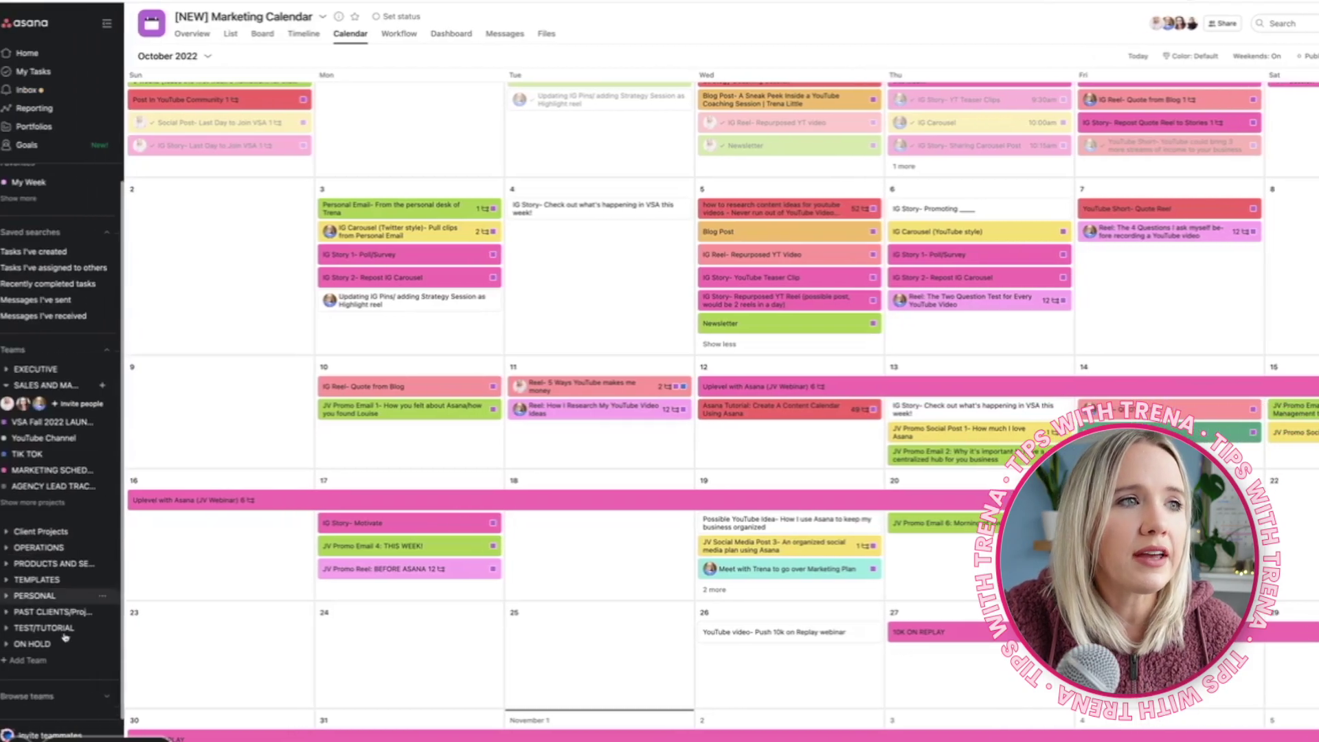
# Step: Create a new team named "TEST- Content Calendar" that is public to the organization
pyautogui.click(36, 661)
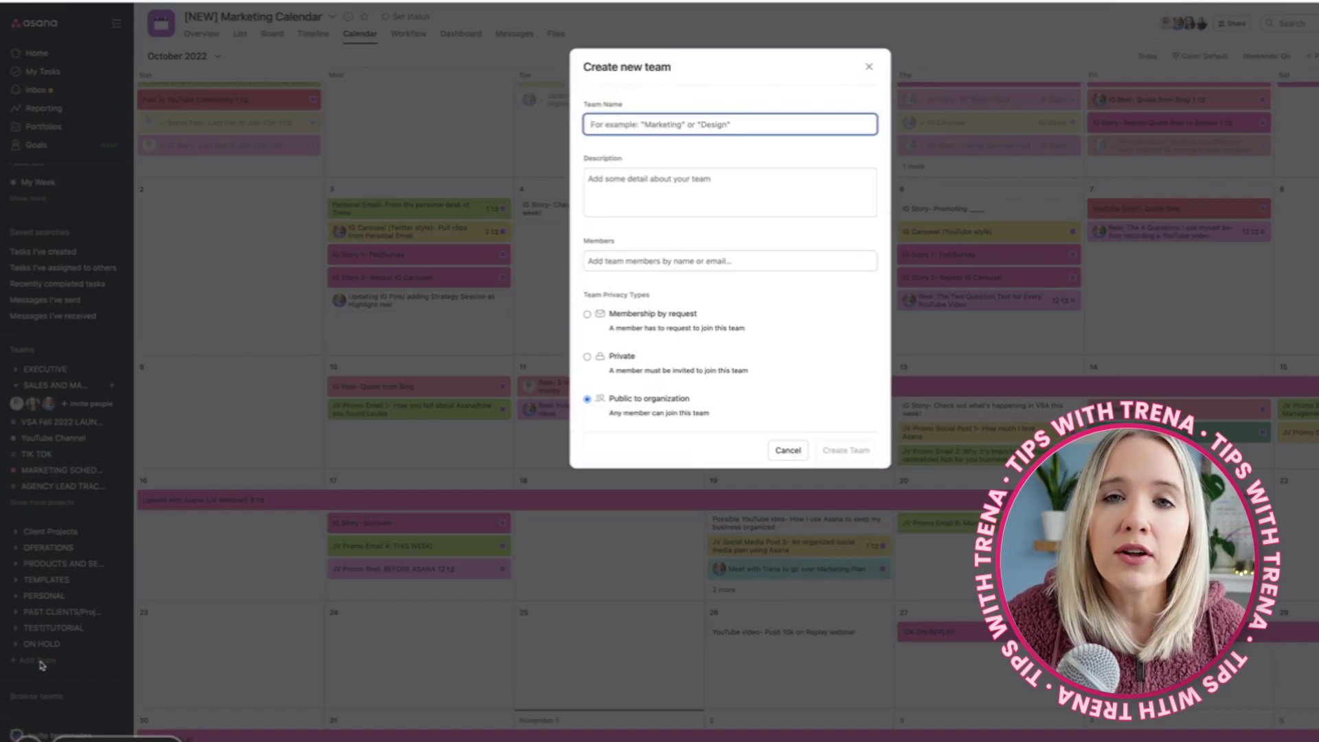
pyautogui.write('TEST- Content Calend')
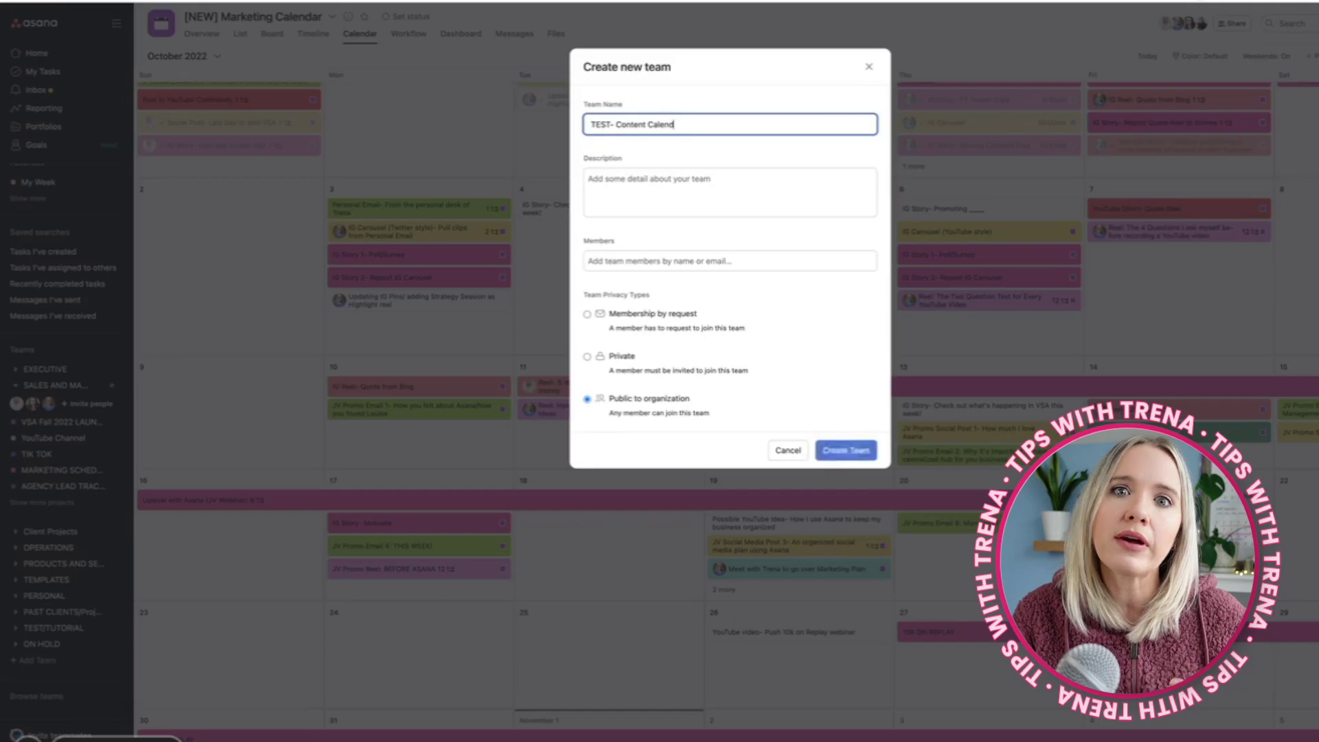
pyautogui.click(848, 453)
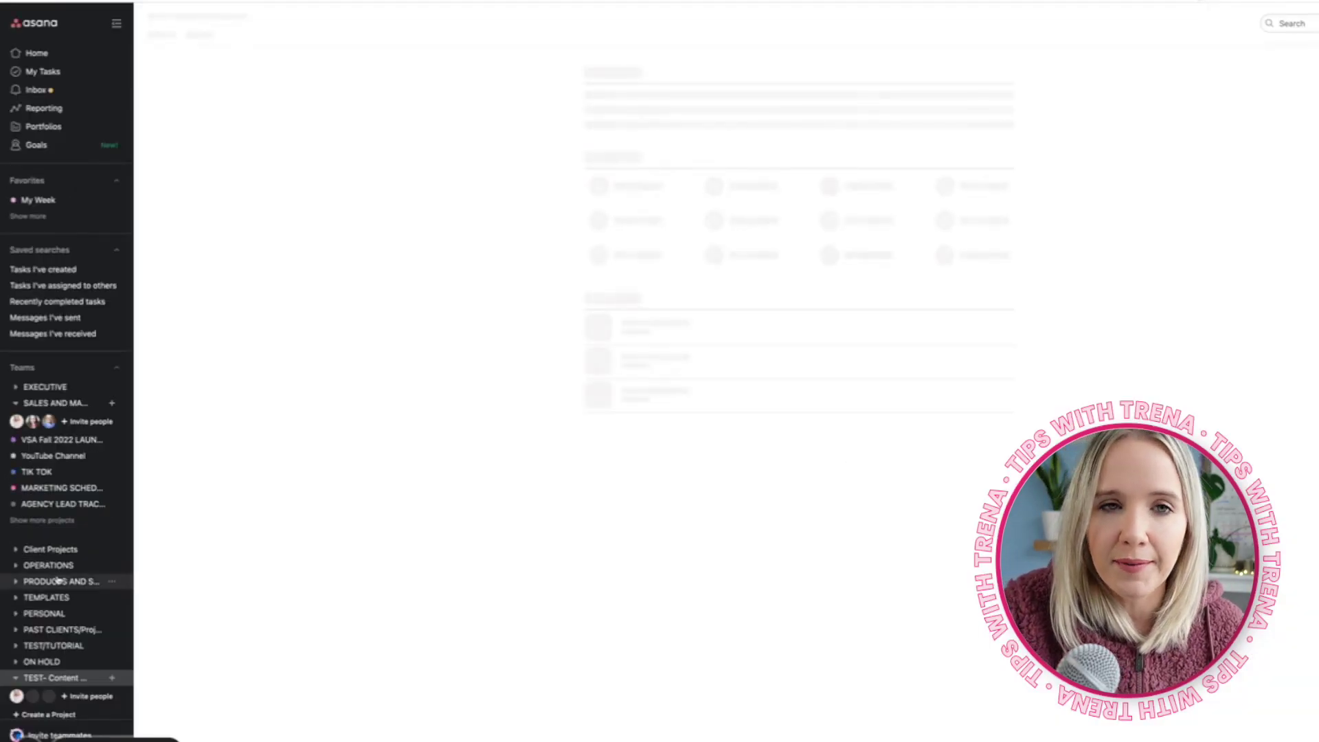
# Step: Create a blank project named "TEST - YouTube" in the TEST- Content Calendar team, with Board as default view, and open it
pyautogui.scroll(-2, 58, 579)
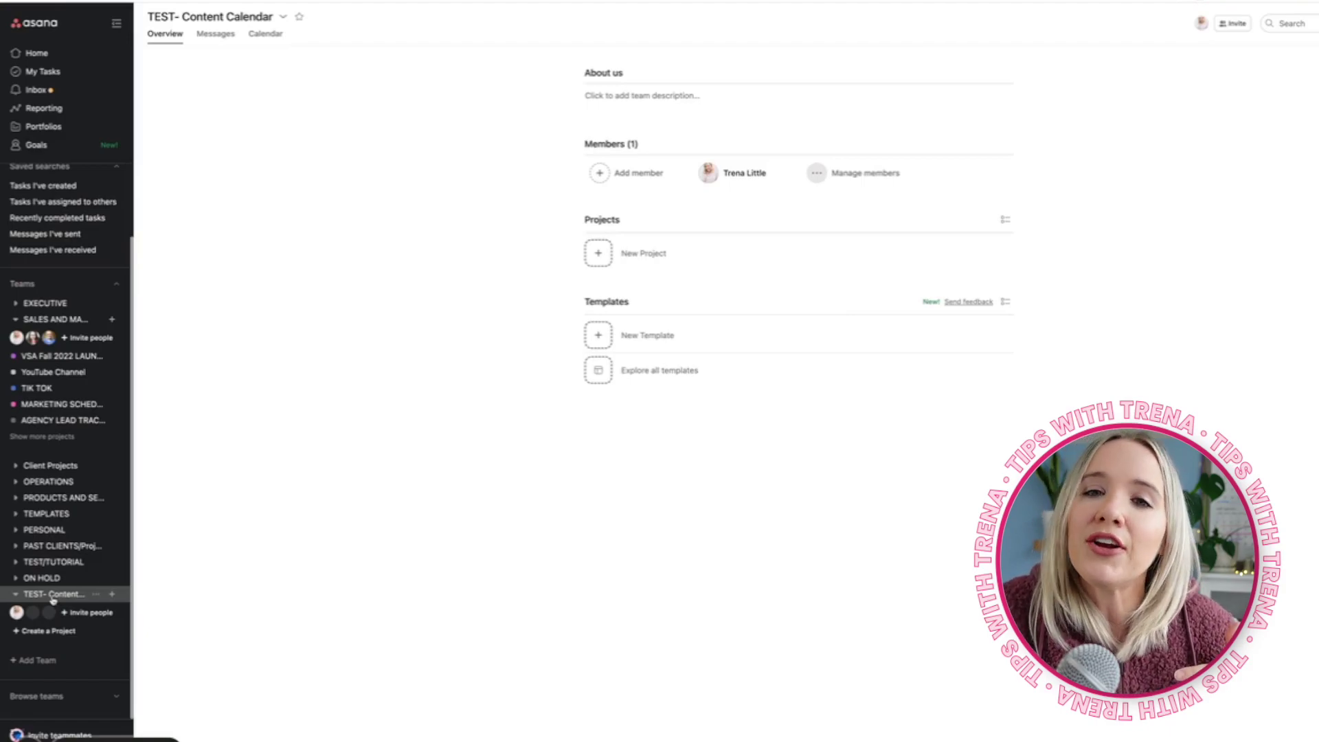
pyautogui.click(474, 260)
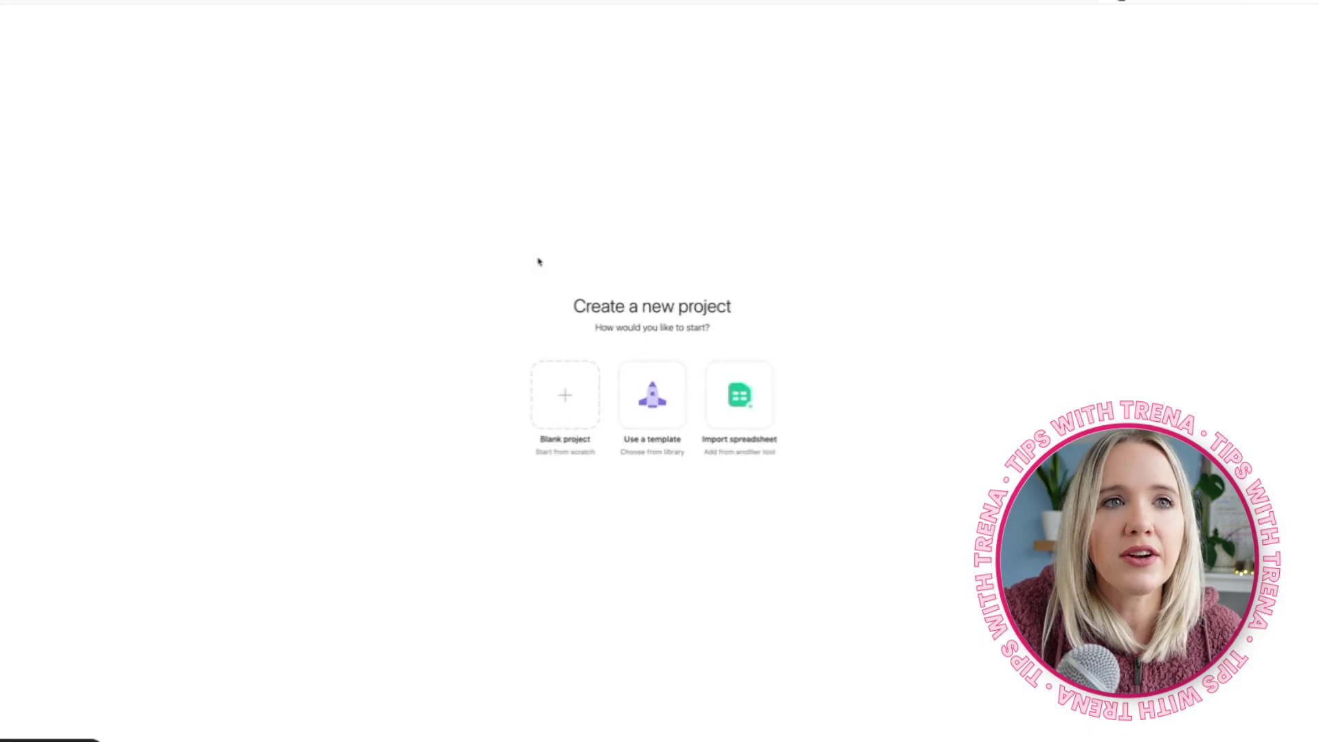
pyautogui.click(562, 418)
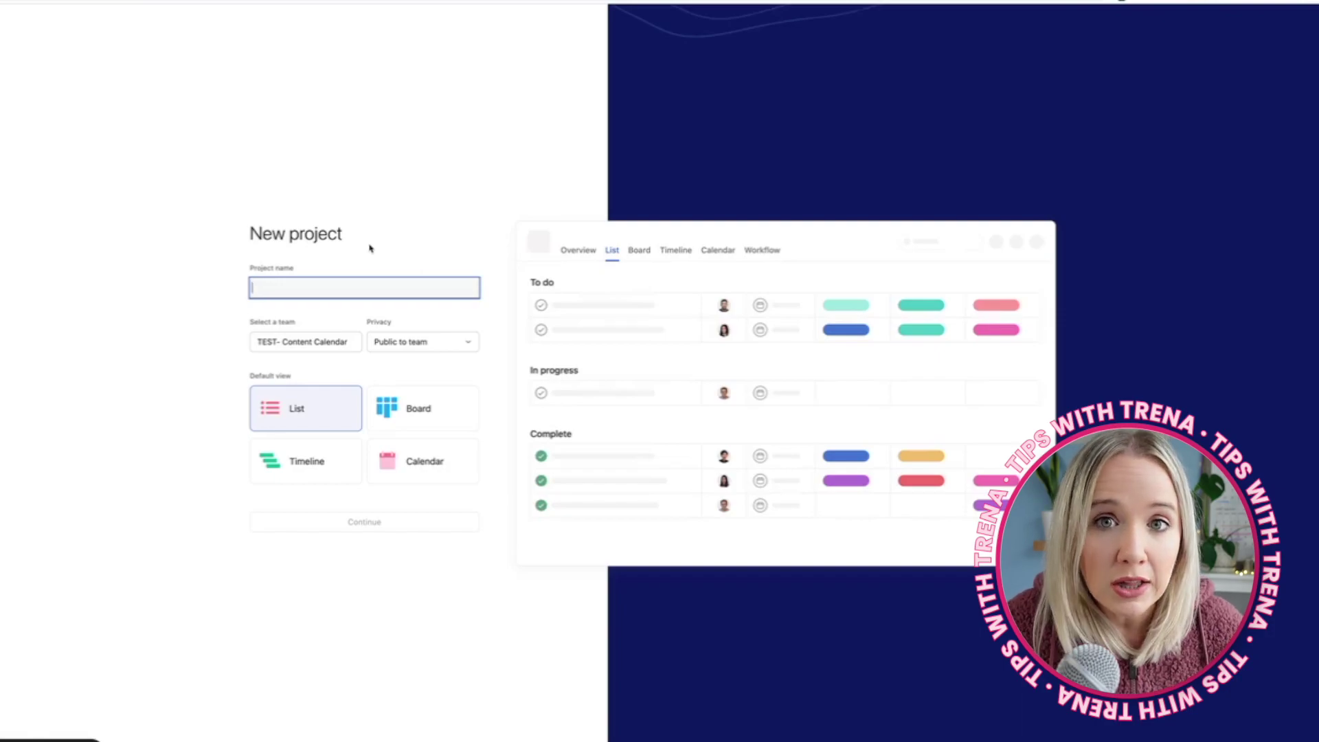
pyautogui.write('TEST - YouTube')
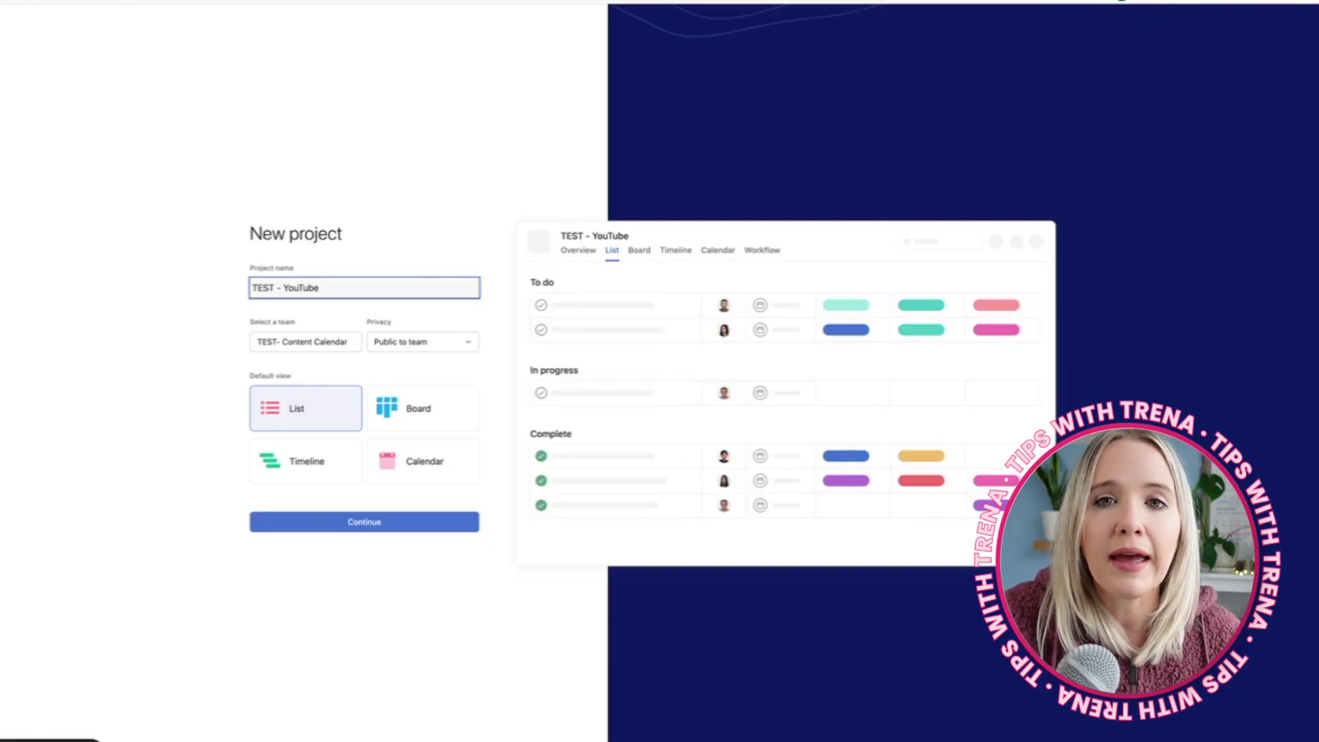
pyautogui.click(419, 408)
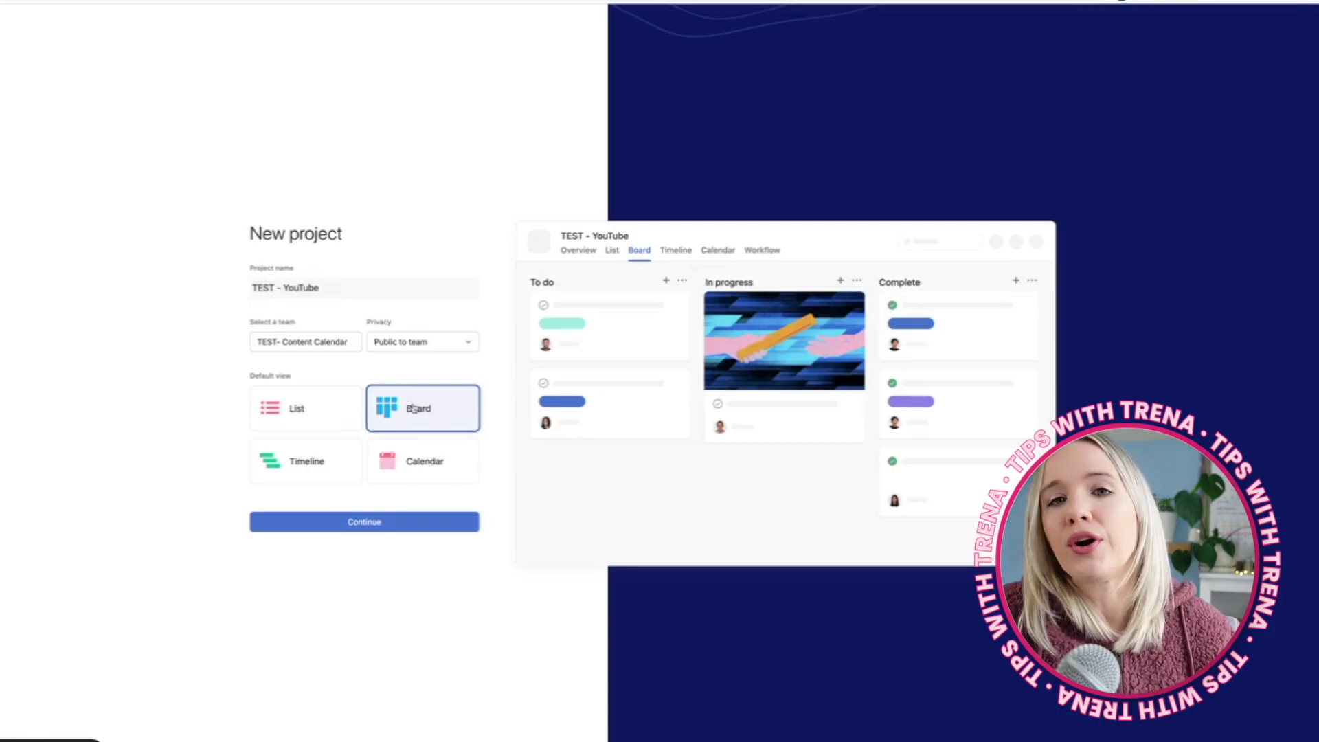
pyautogui.click(395, 528)
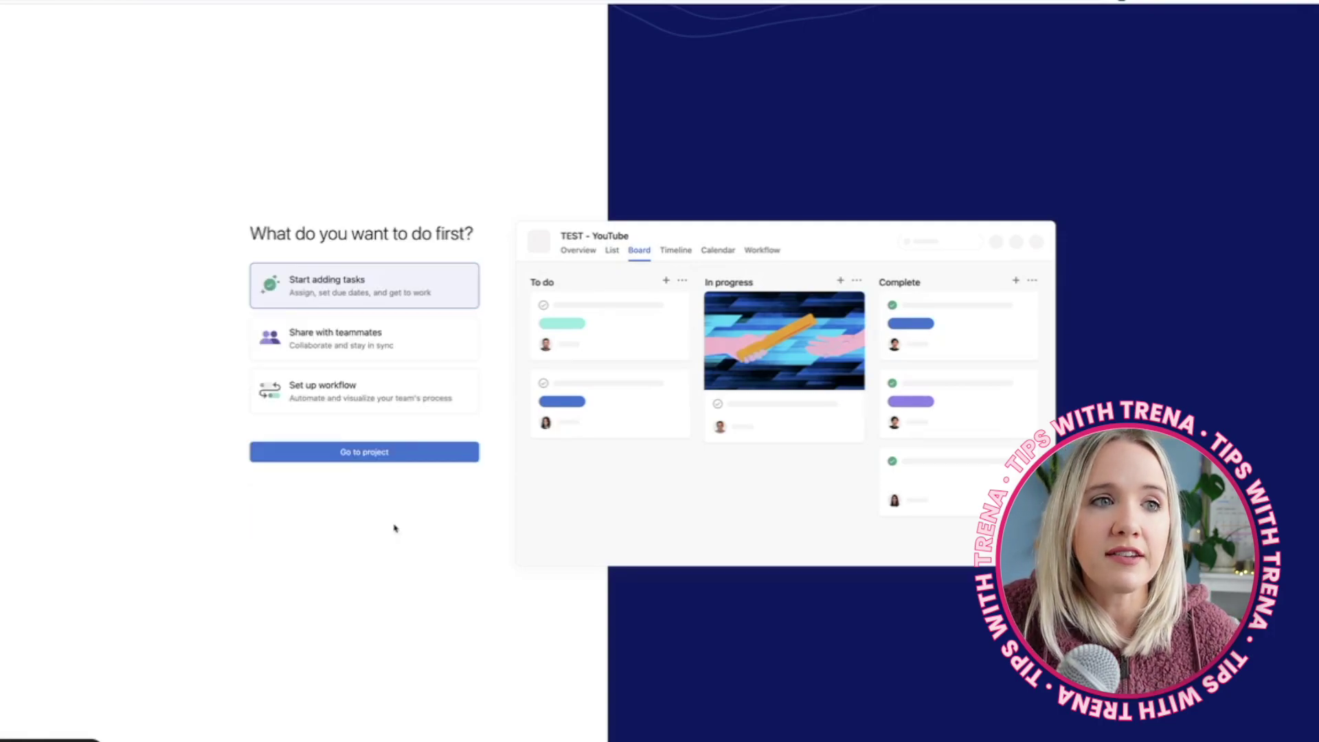
pyautogui.click(355, 453)
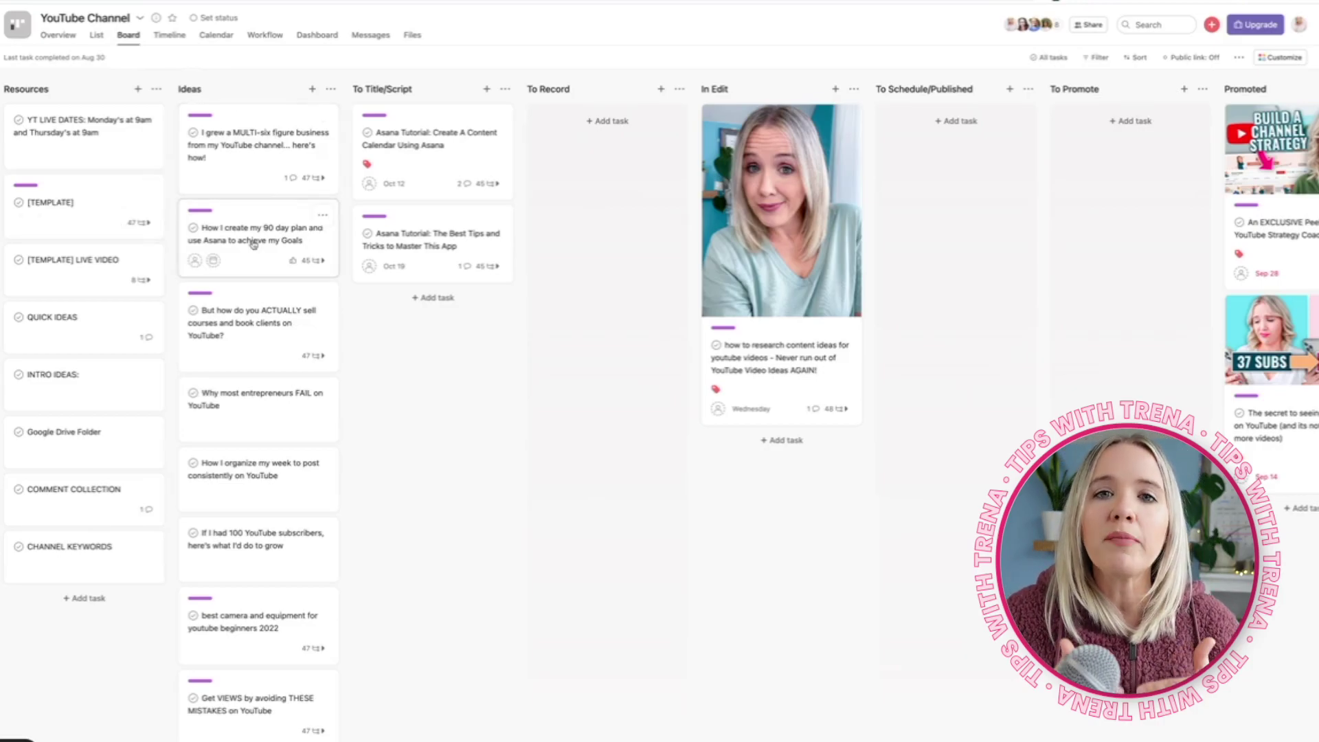
# Step: Look through the YouTube Channel board's workflow columns, from Resources and Ideas across to Promoted and beyond
pyautogui.hscroll(1, 254, 244)
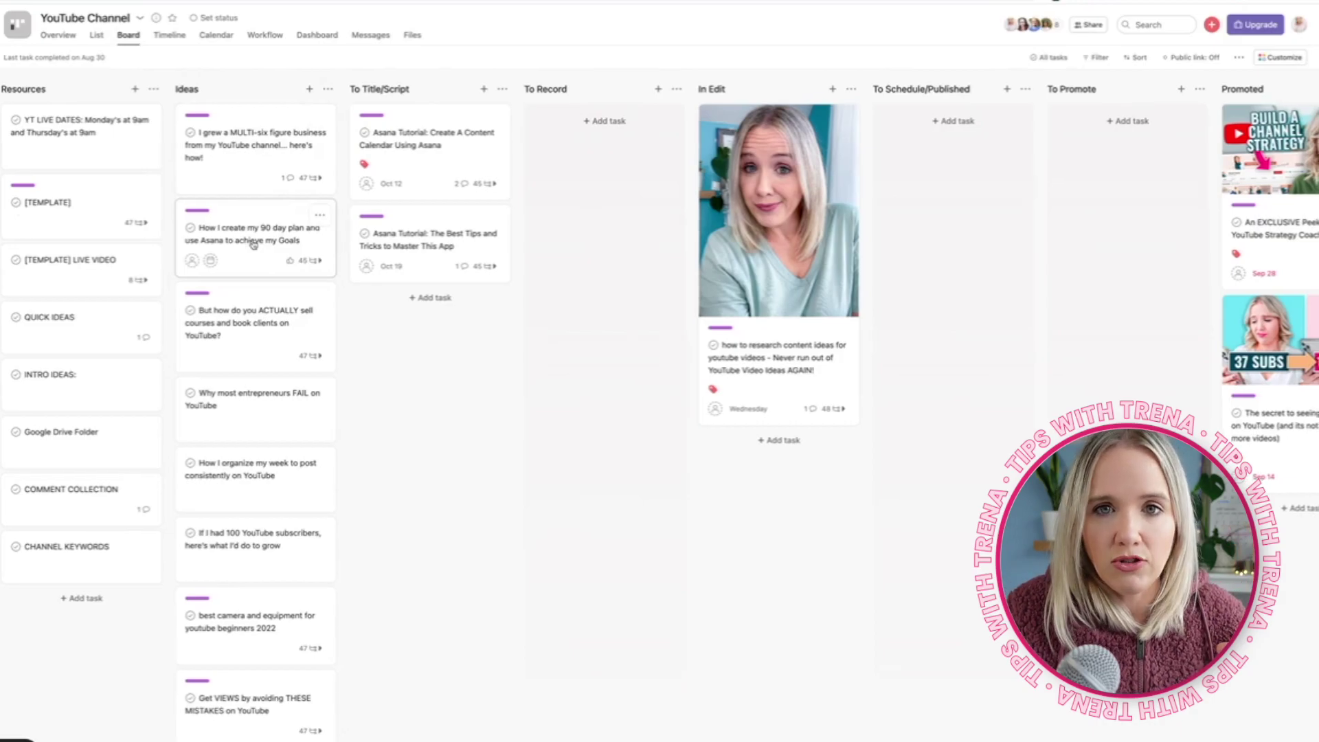
pyautogui.hscroll(3, 254, 244)
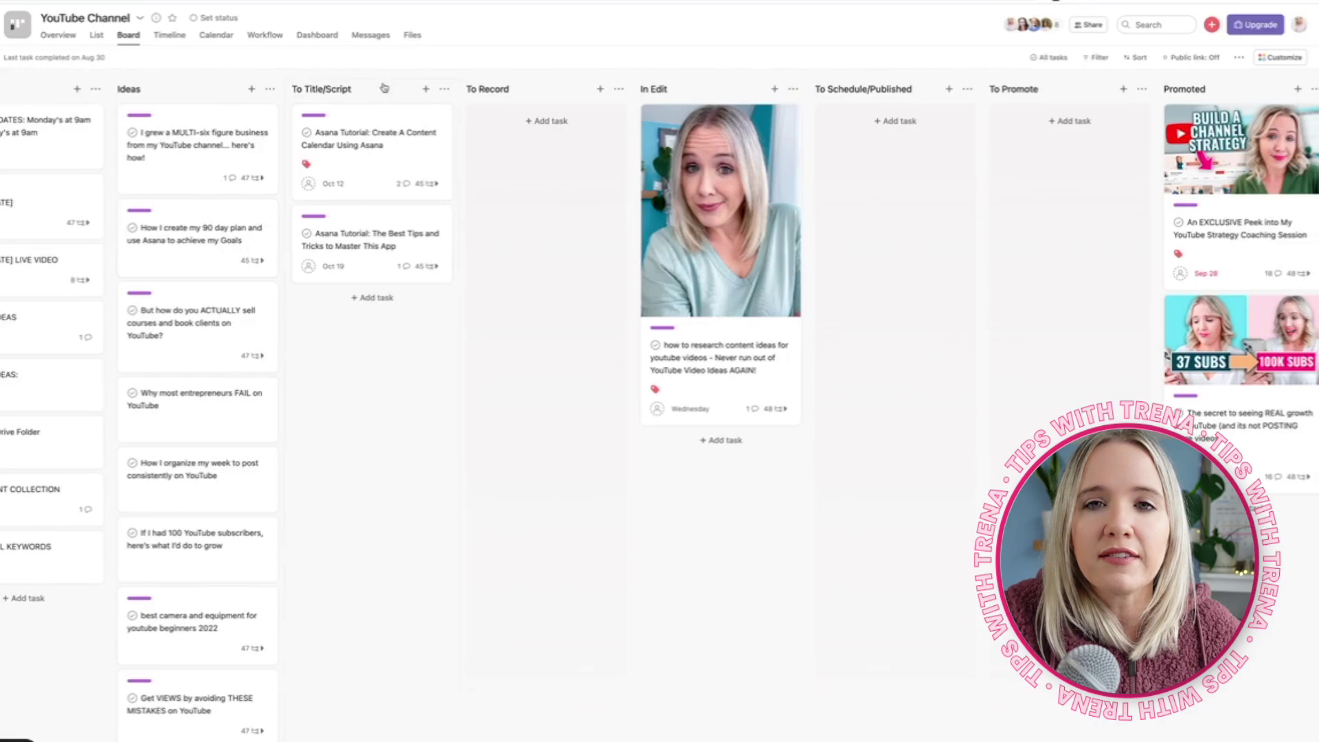
pyautogui.hscroll(5, 533, 104)
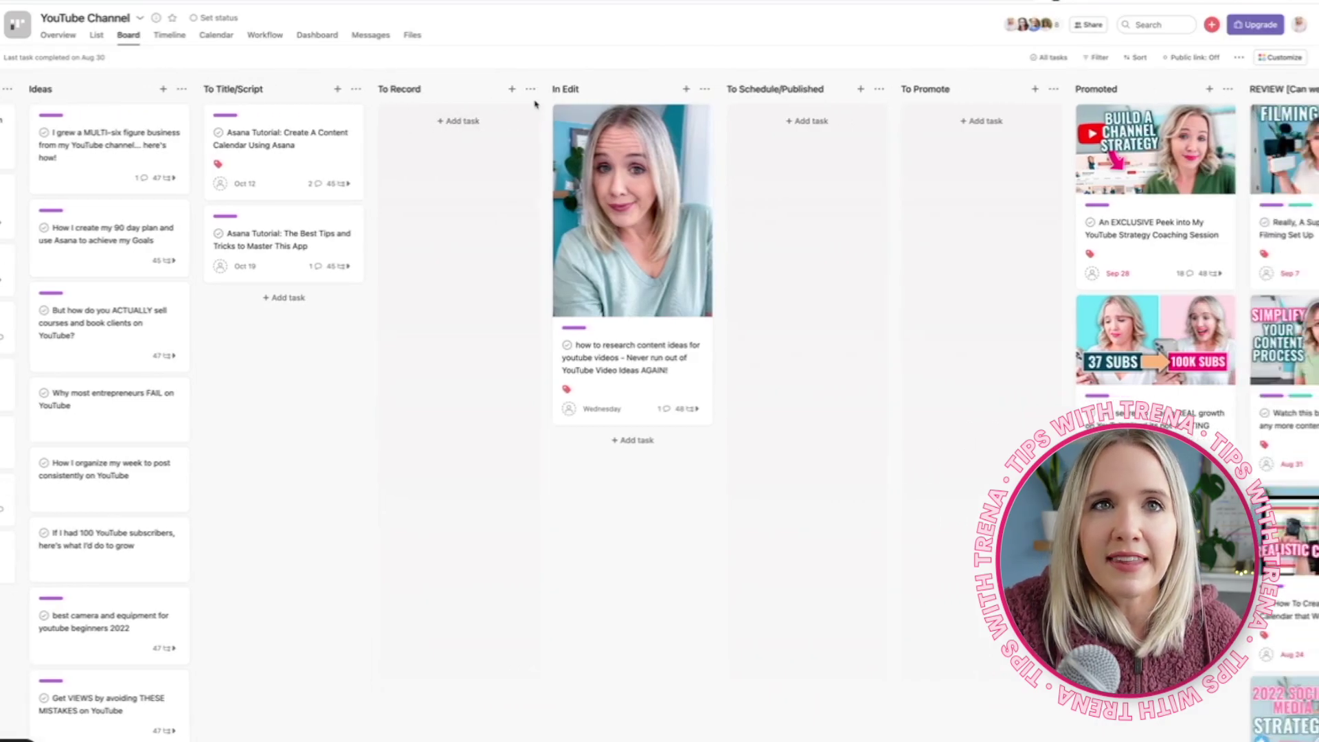
pyautogui.hscroll(8, 605, 246)
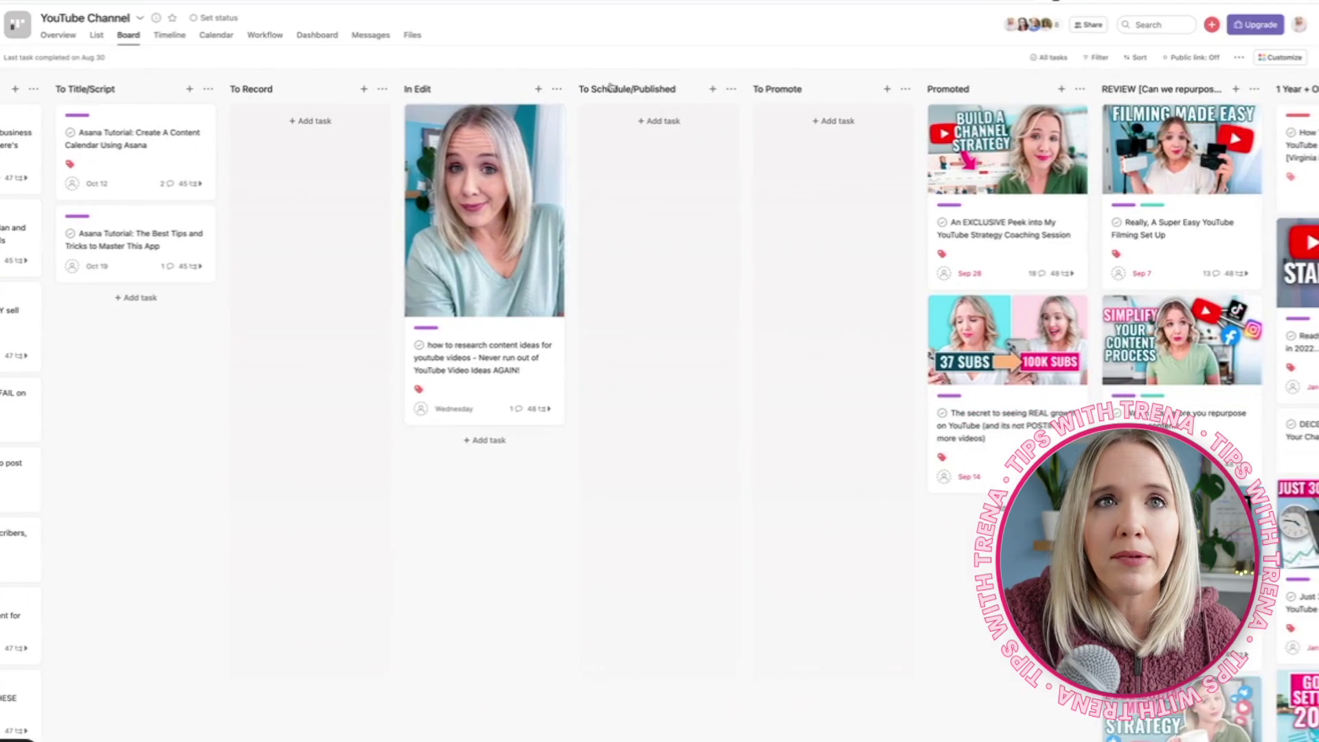
pyautogui.hscroll(4, 573, 112)
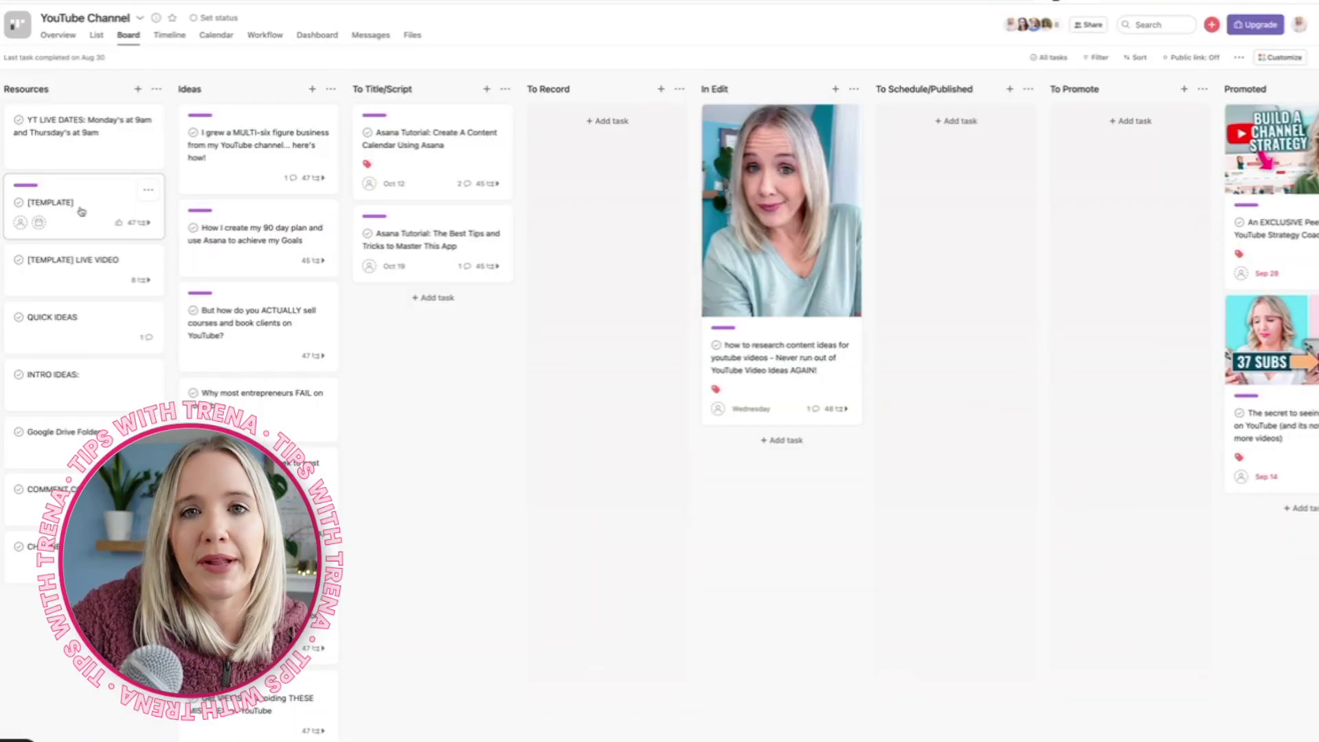
# Step: Examine the [TEMPLATE] task in the Resources column, including its full subtask list and the actions available on its card
pyautogui.click(81, 211)
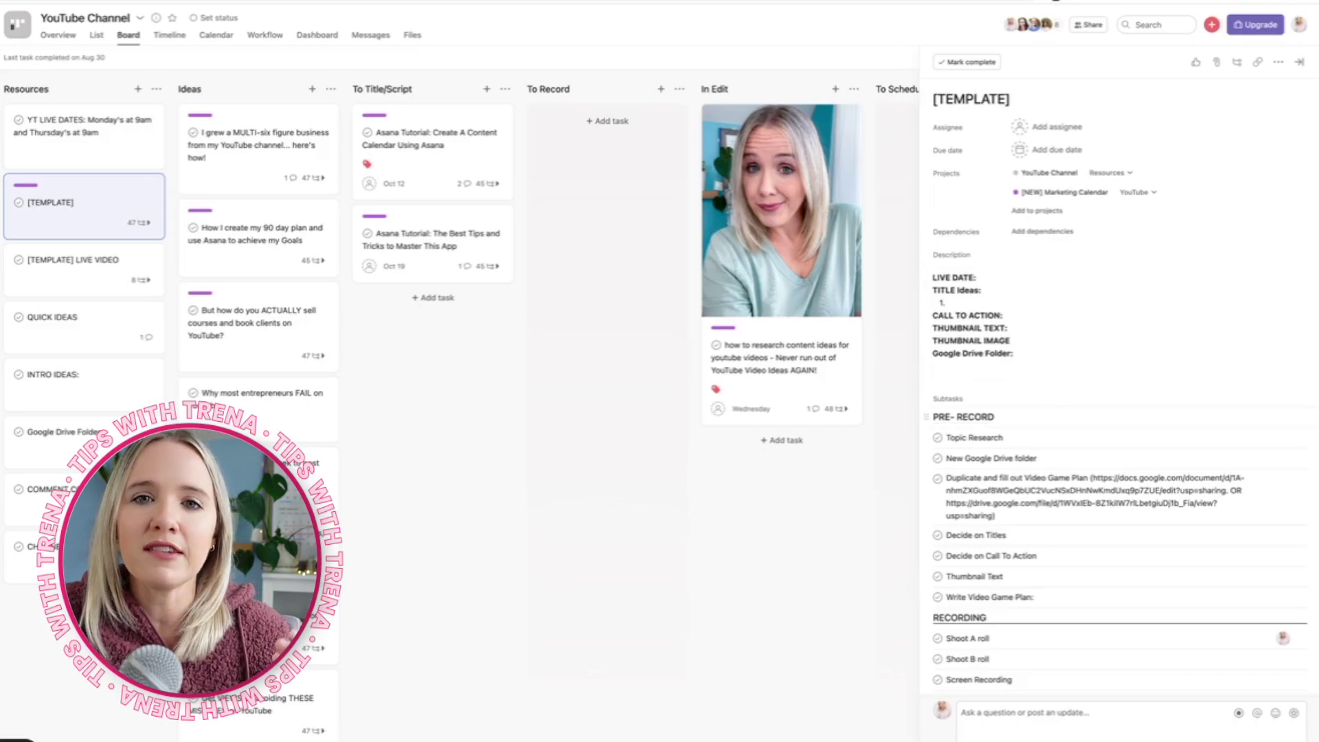
pyautogui.scroll(-1, 948, 413)
pyautogui.scroll(-2, 1099, 409)
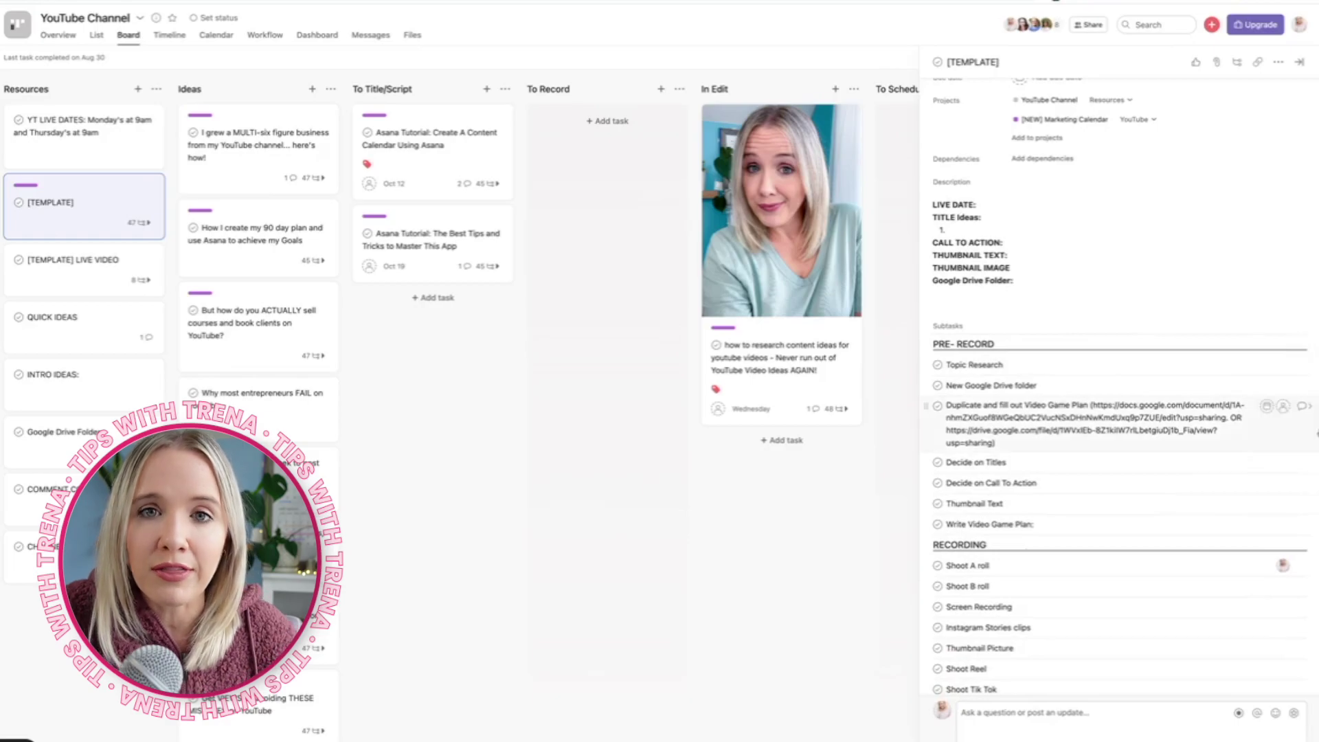
pyautogui.scroll(-6, 1120, 384)
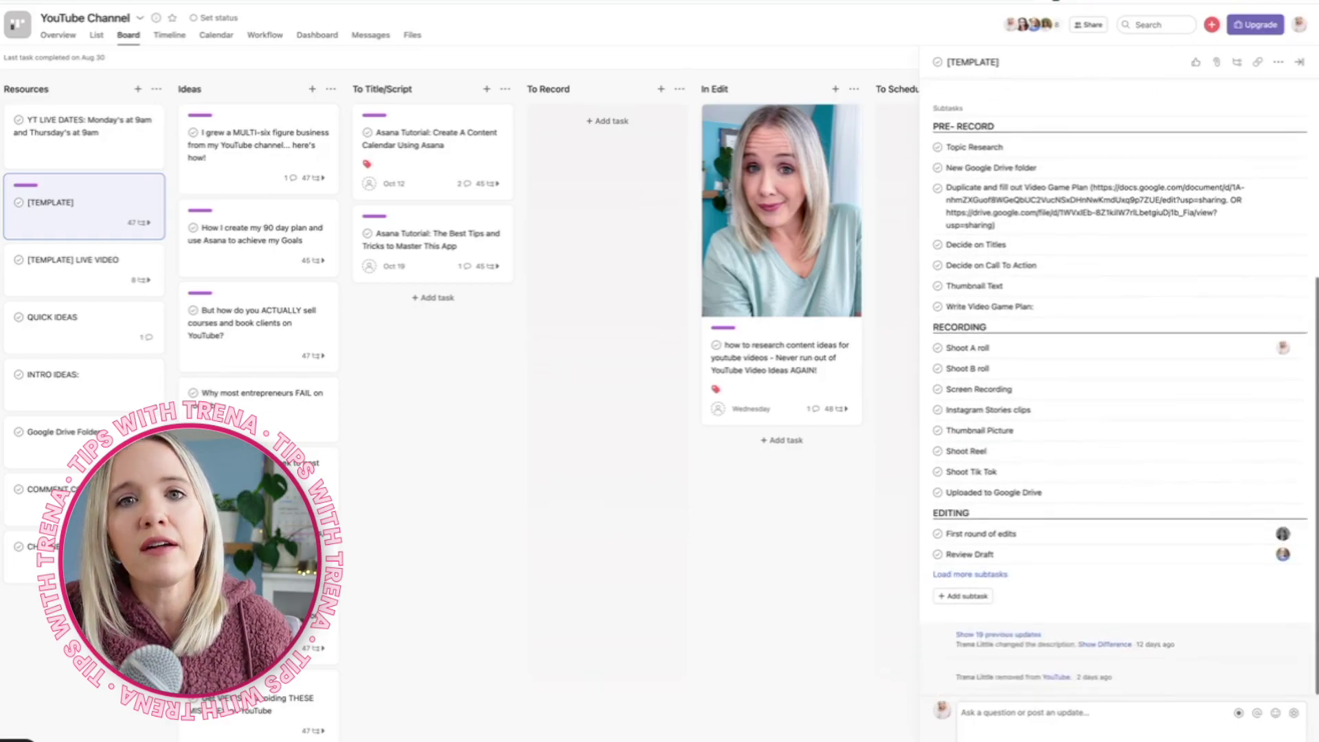
pyautogui.click(976, 575)
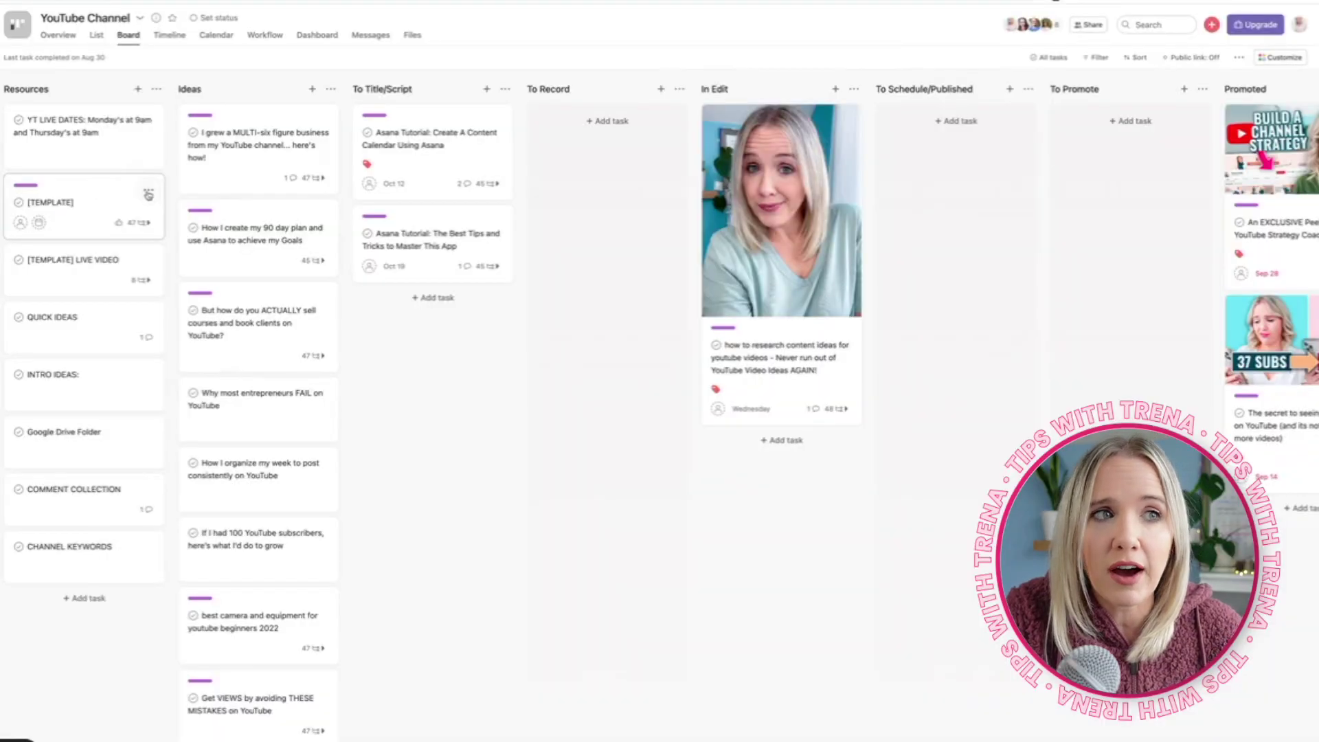
pyautogui.click(149, 192)
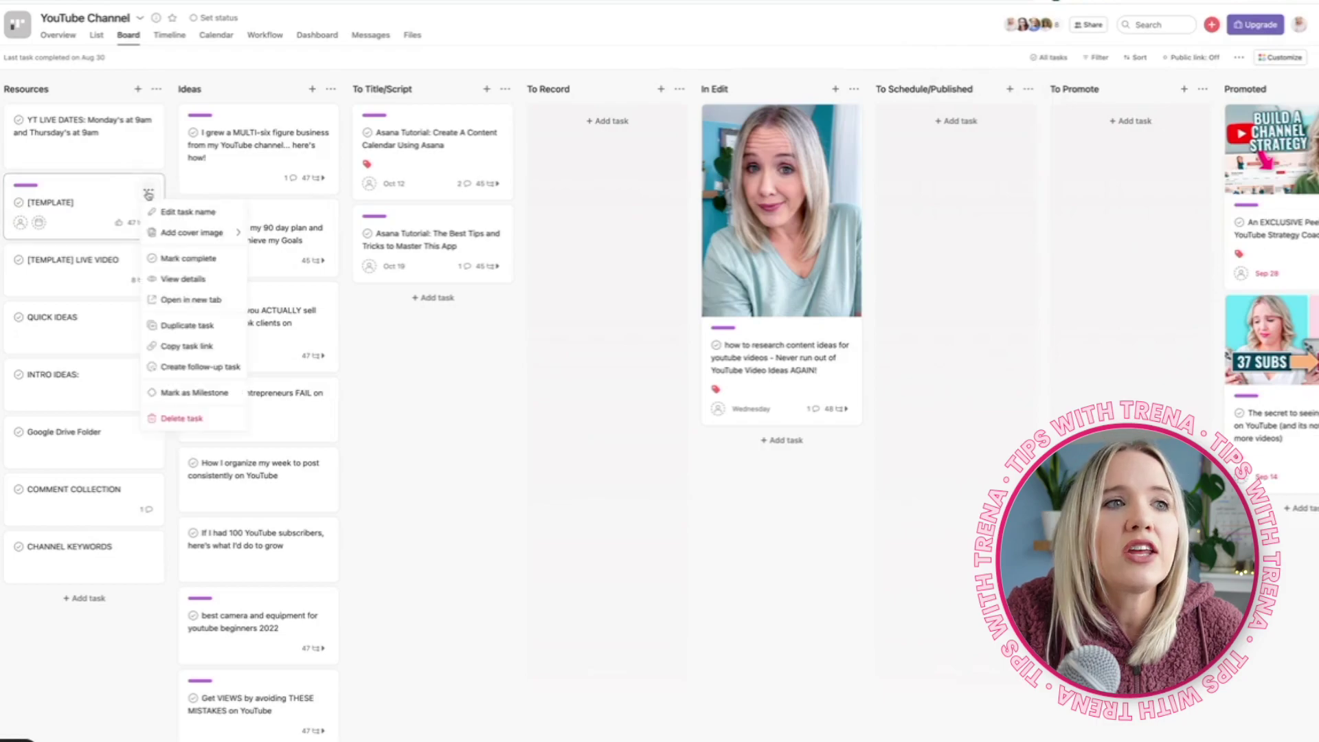
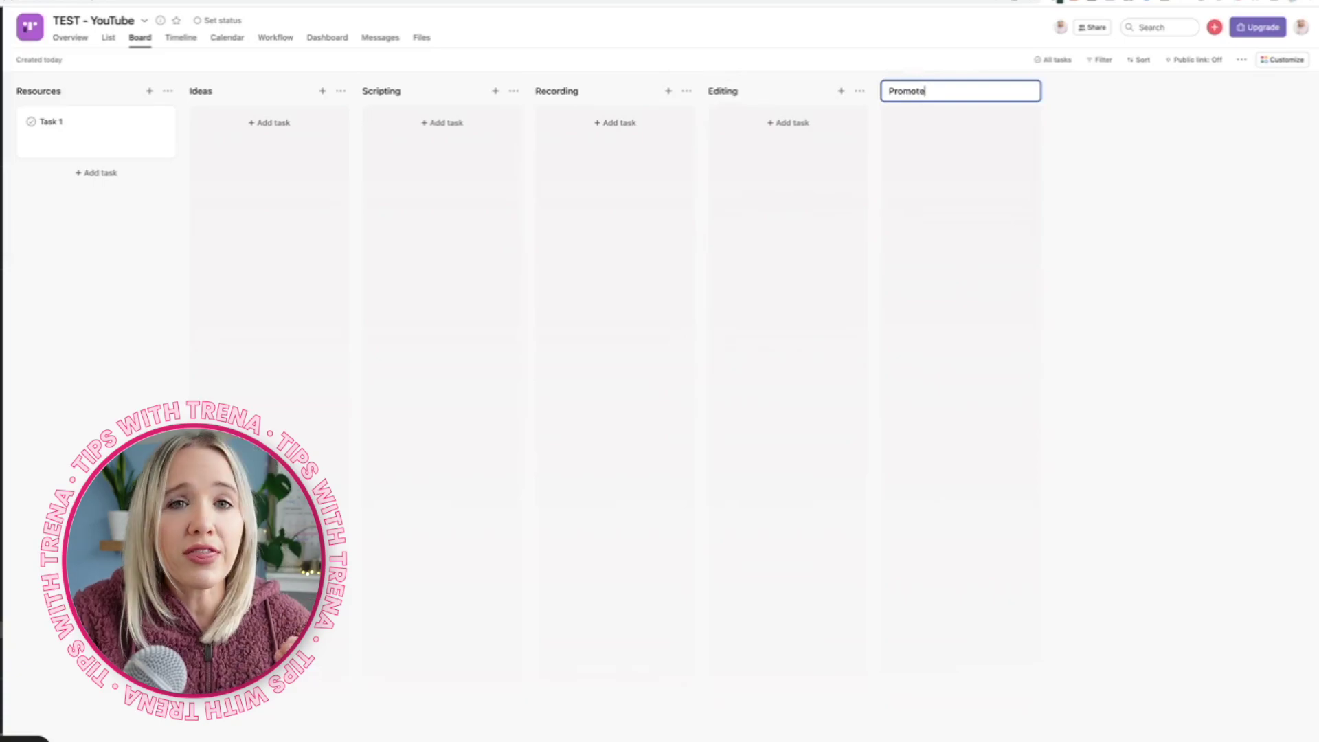
# Step: Rename Task 1 in the Resources column of the TEST - YouTube board as "[TEMPLATE]"
pyautogui.click(74, 127)
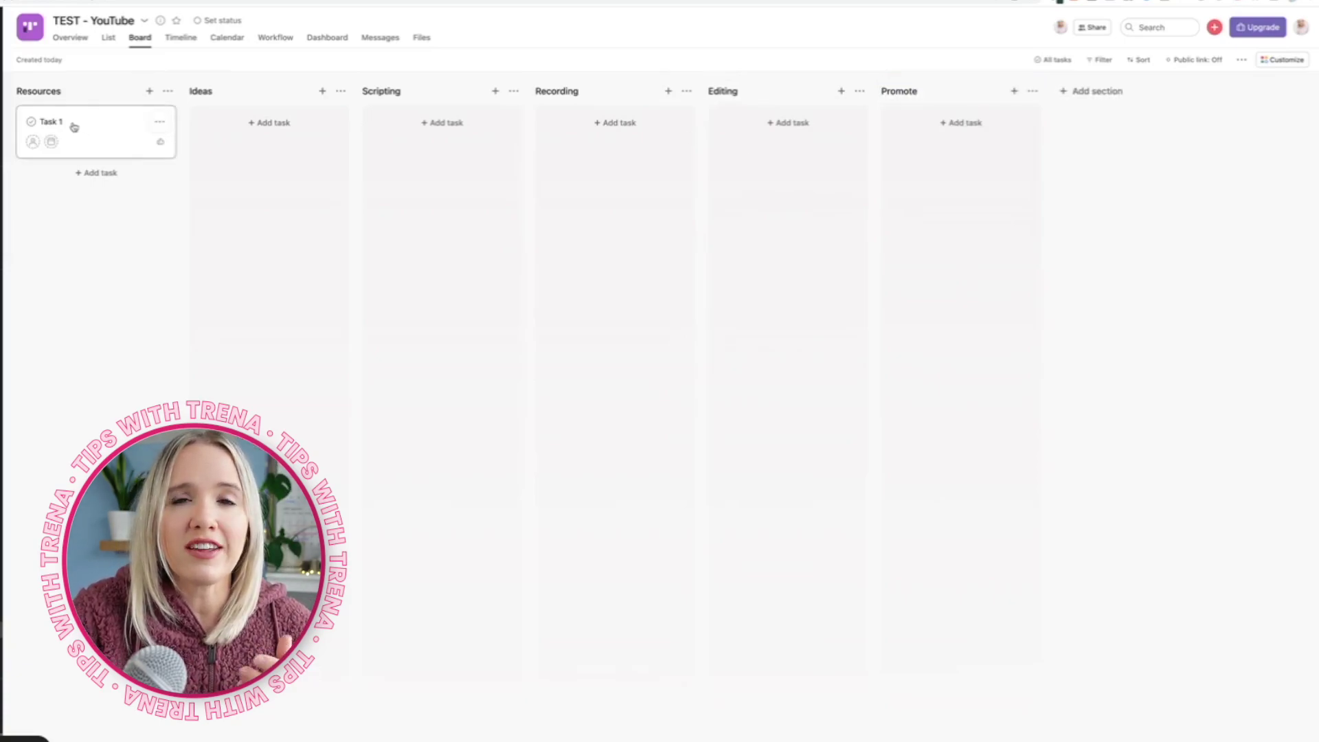
pyautogui.tripleClick(977, 95)
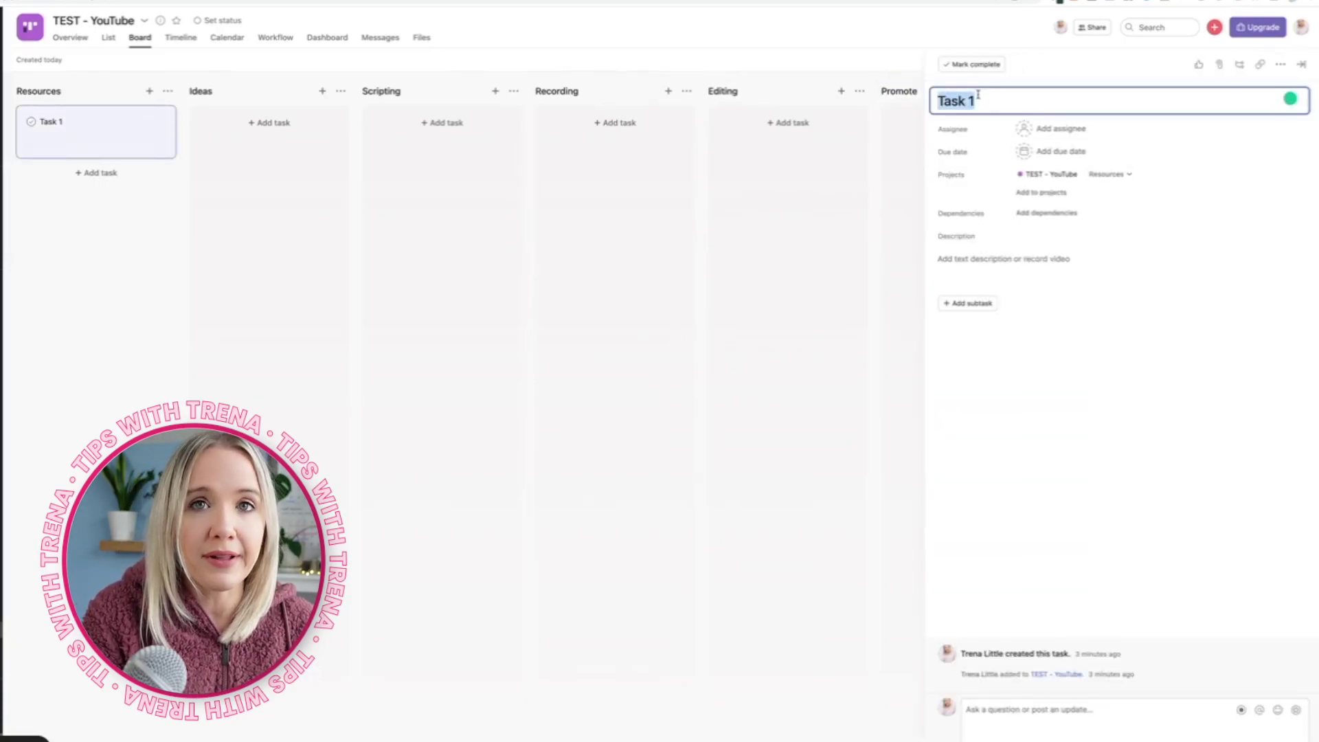
pyautogui.write('[TEMPLATE')
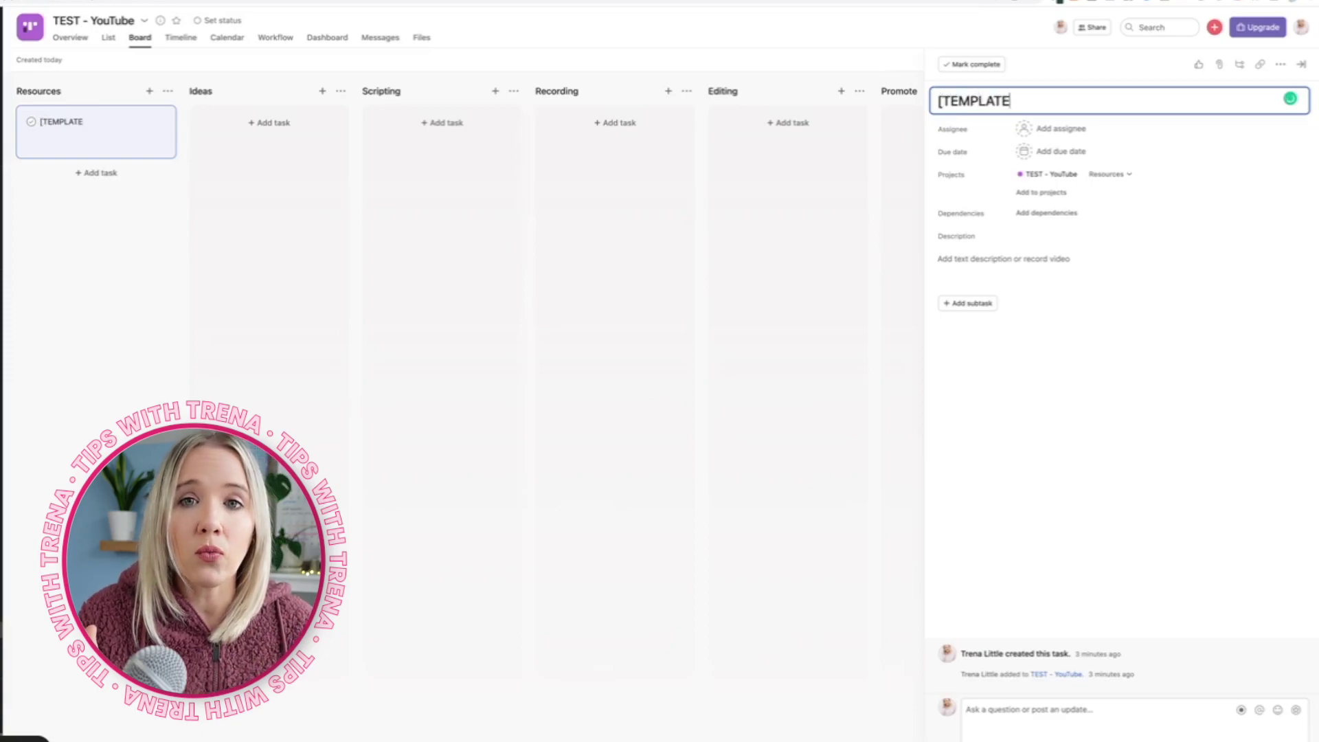
pyautogui.write(']')
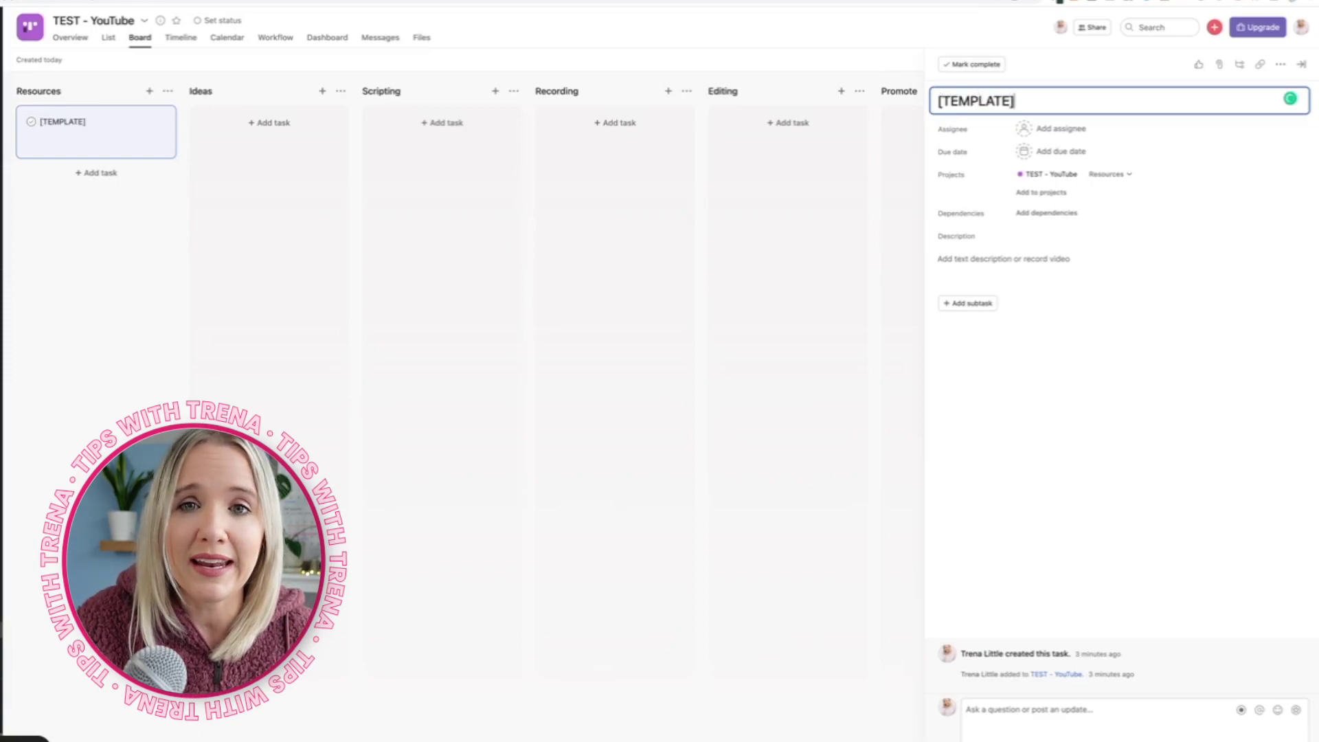
# Step: Add five subtasks to [TEMPLATE]: research, create google drive folder, duplicate video game plan, write my video game plan, schedule recording date
pyautogui.click(968, 303)
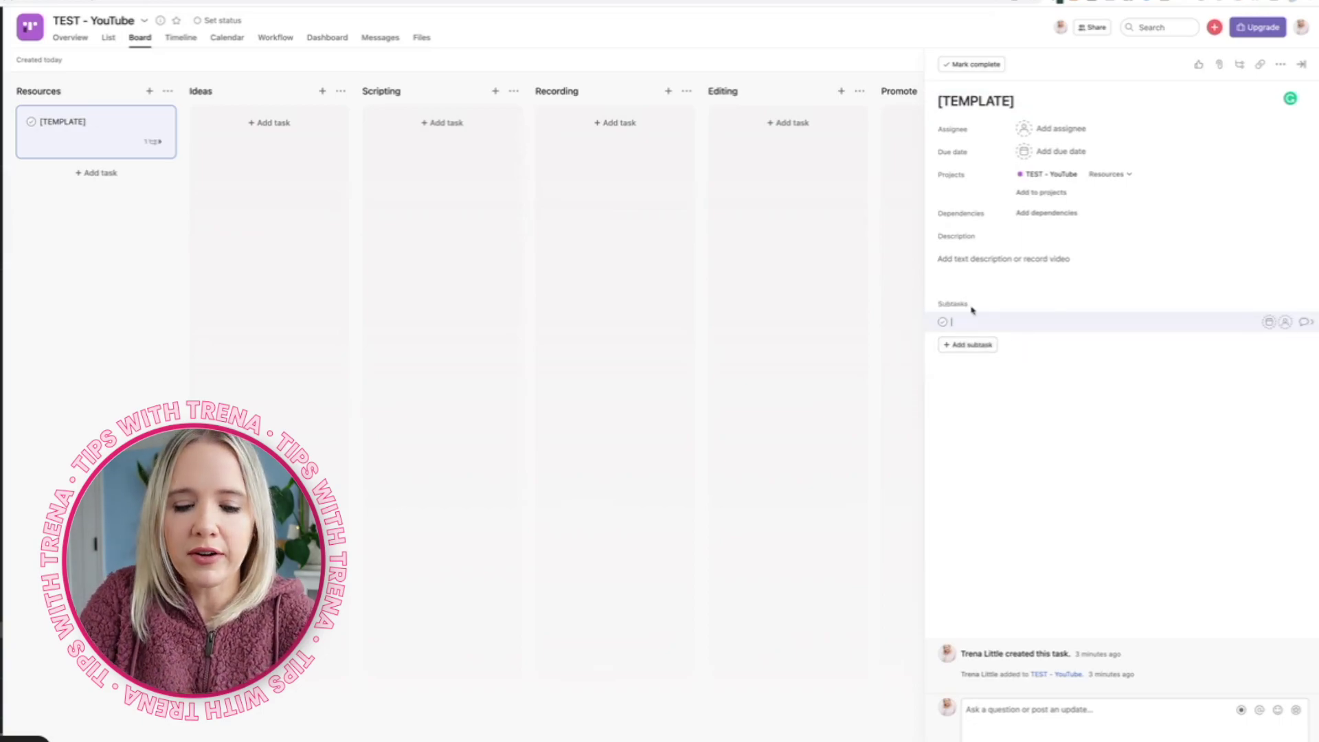
pyautogui.write('research')
pyautogui.press('Return')
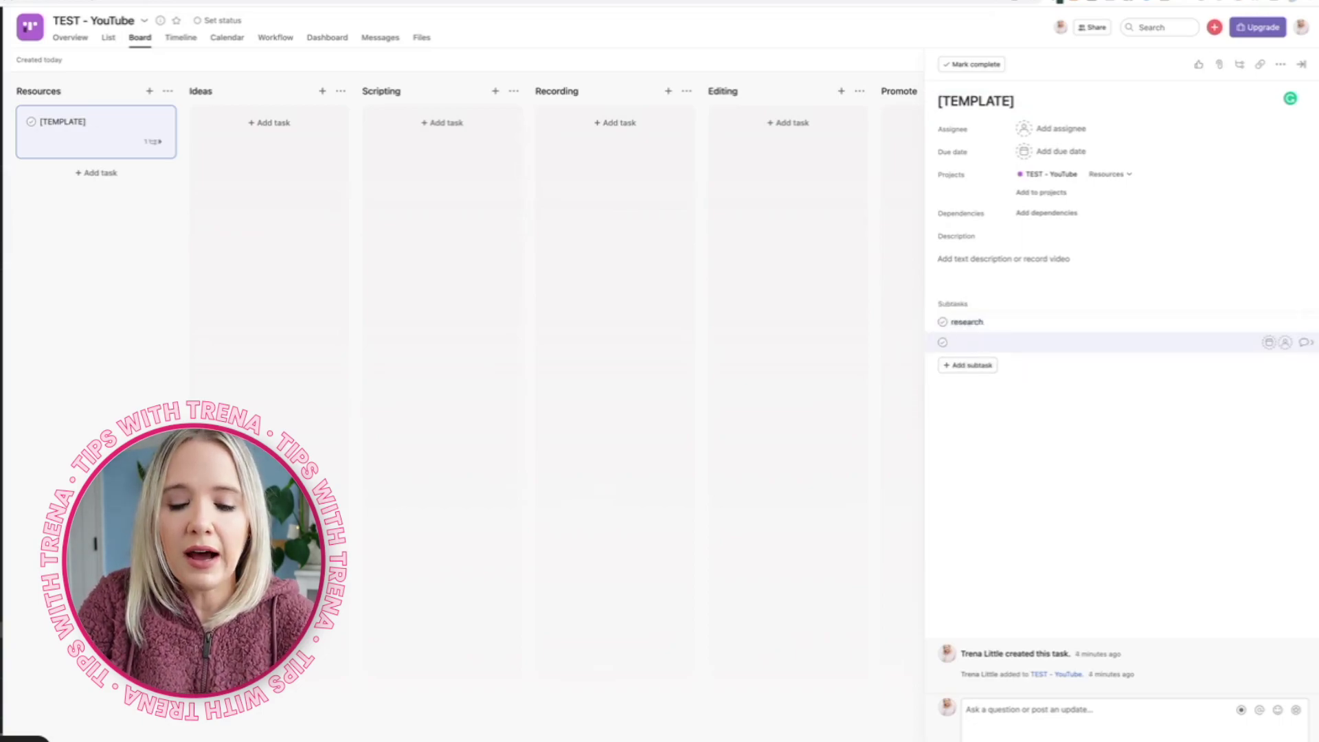
pyautogui.write('create google d')
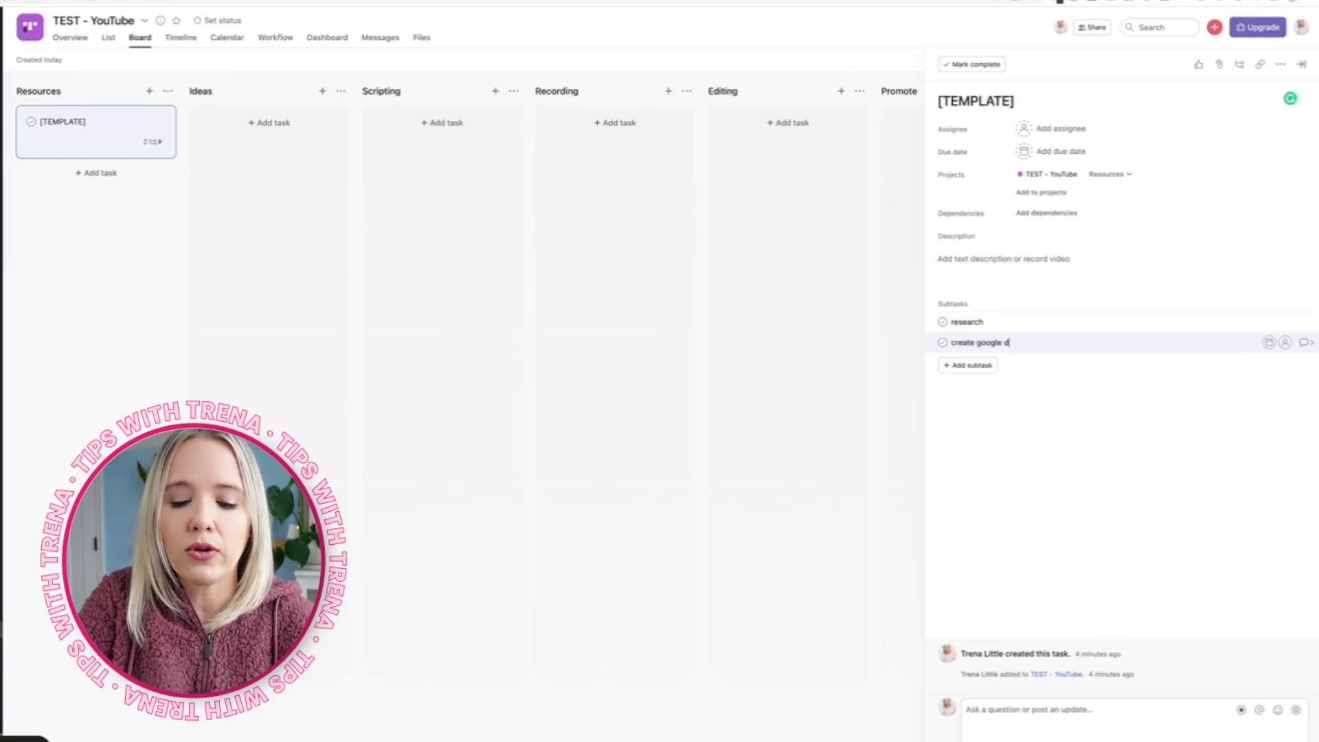
pyautogui.write('rive folder')
pyautogui.press('Return')
pyautogui.write('duplicate video game plan')
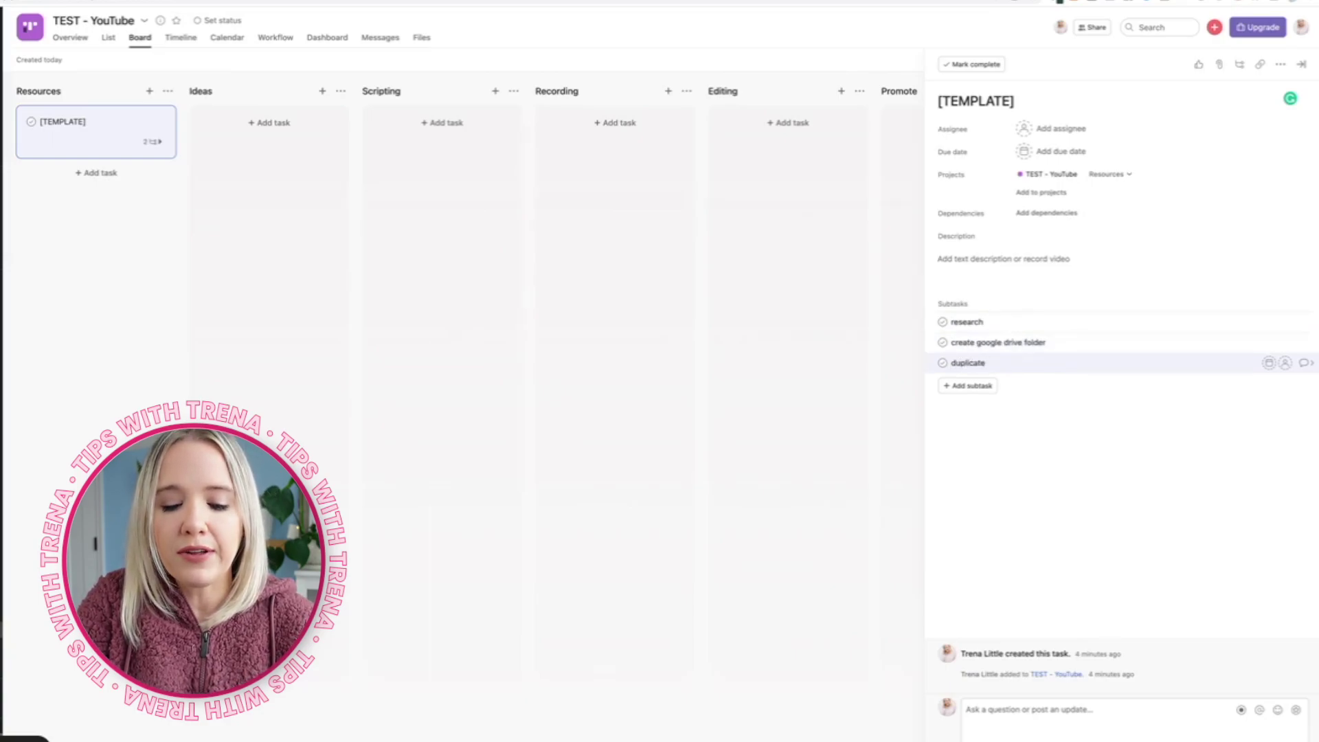
pyautogui.press('Return')
pyautogui.write('write my video game plan')
pyautogui.press('Return')
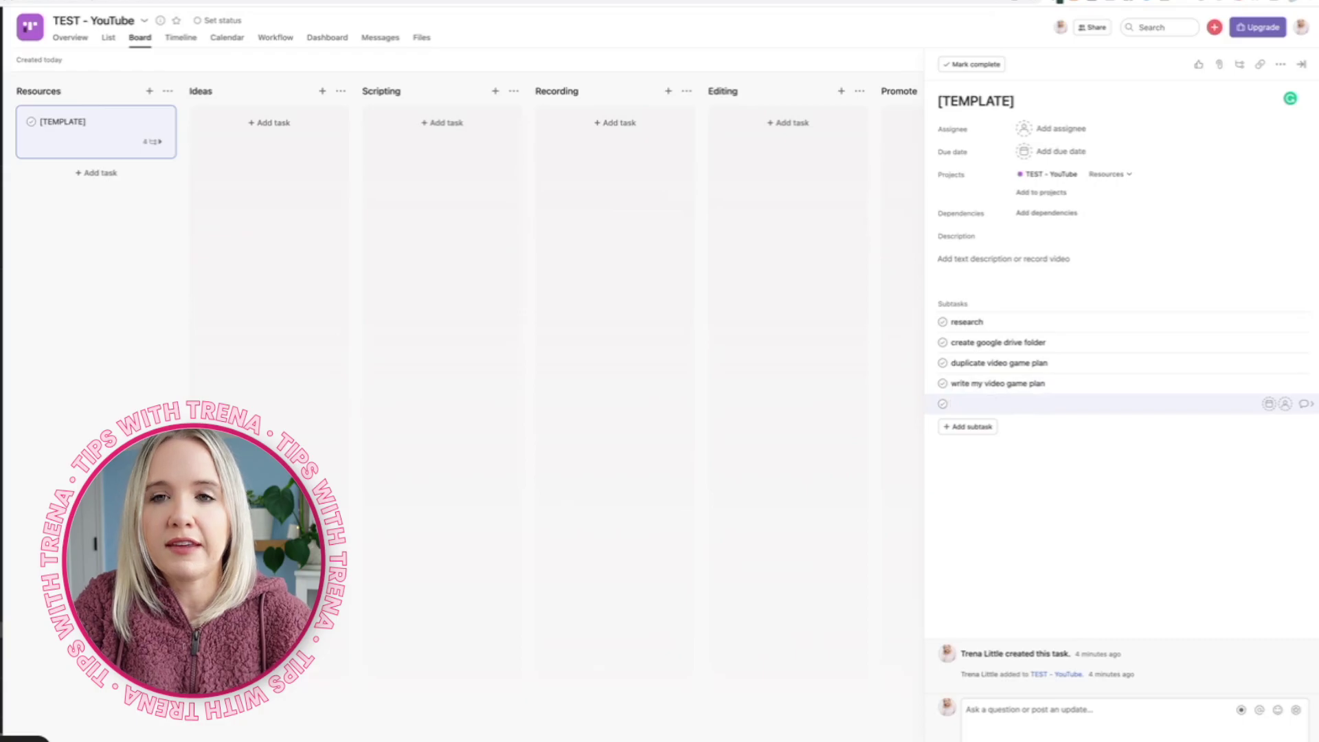
pyautogui.write('schedule recording date')
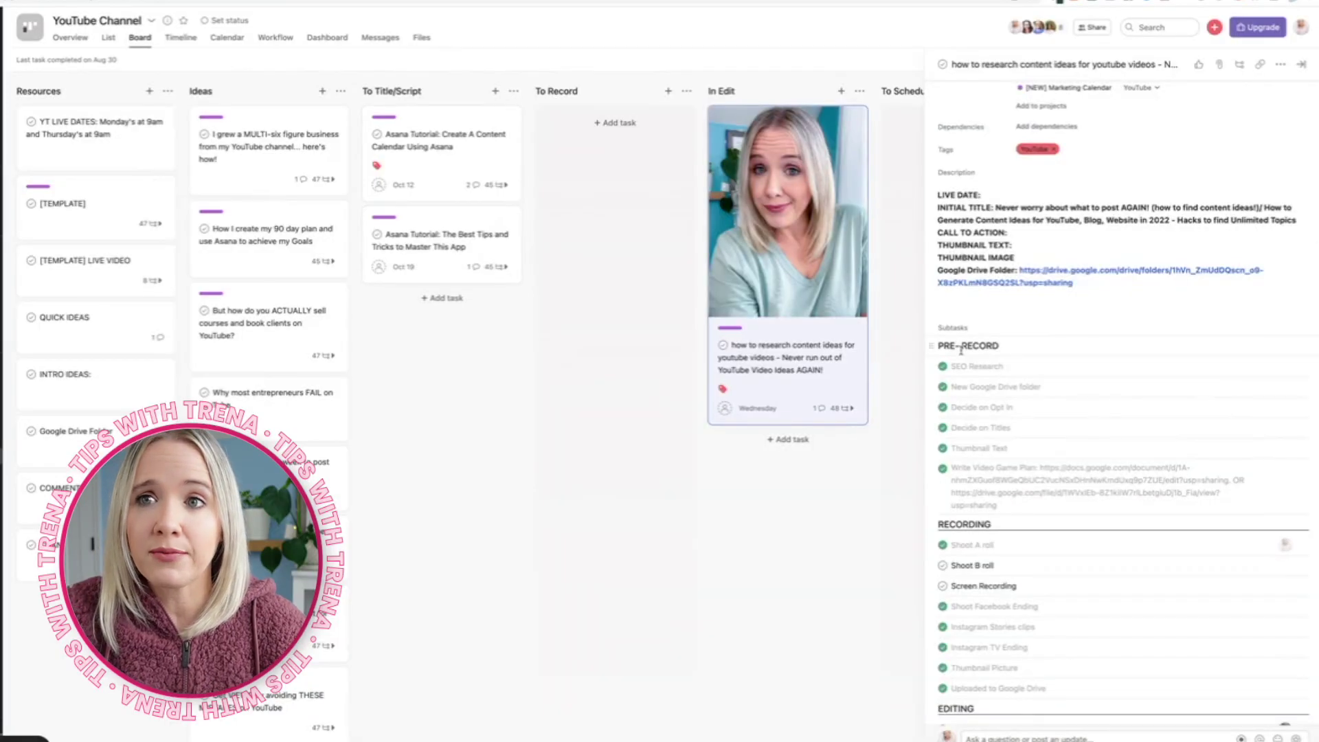
# Step: Check the section layout in the YouTube Channel task, and add a "Pre-Record" section below the research subtask in the TEST - YouTube template
pyautogui.scroll(-2, 962, 347)
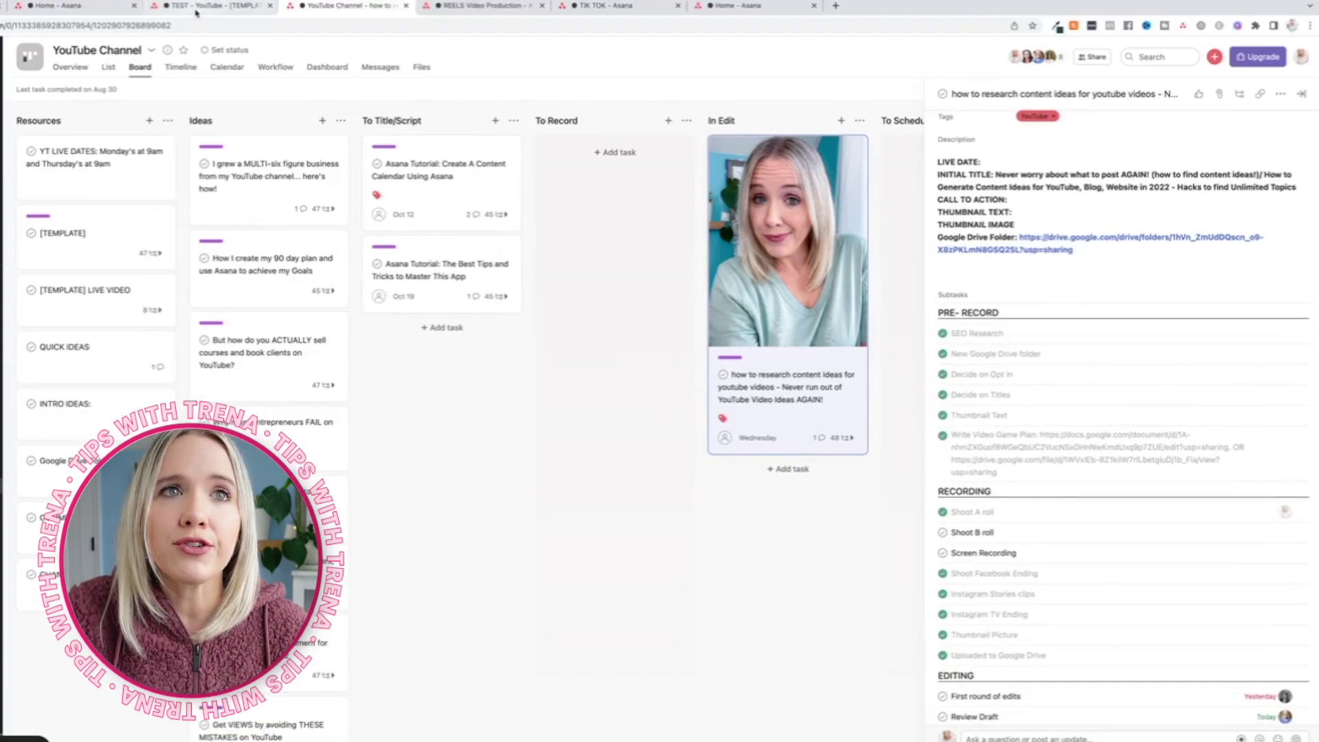
pyautogui.click(196, 12)
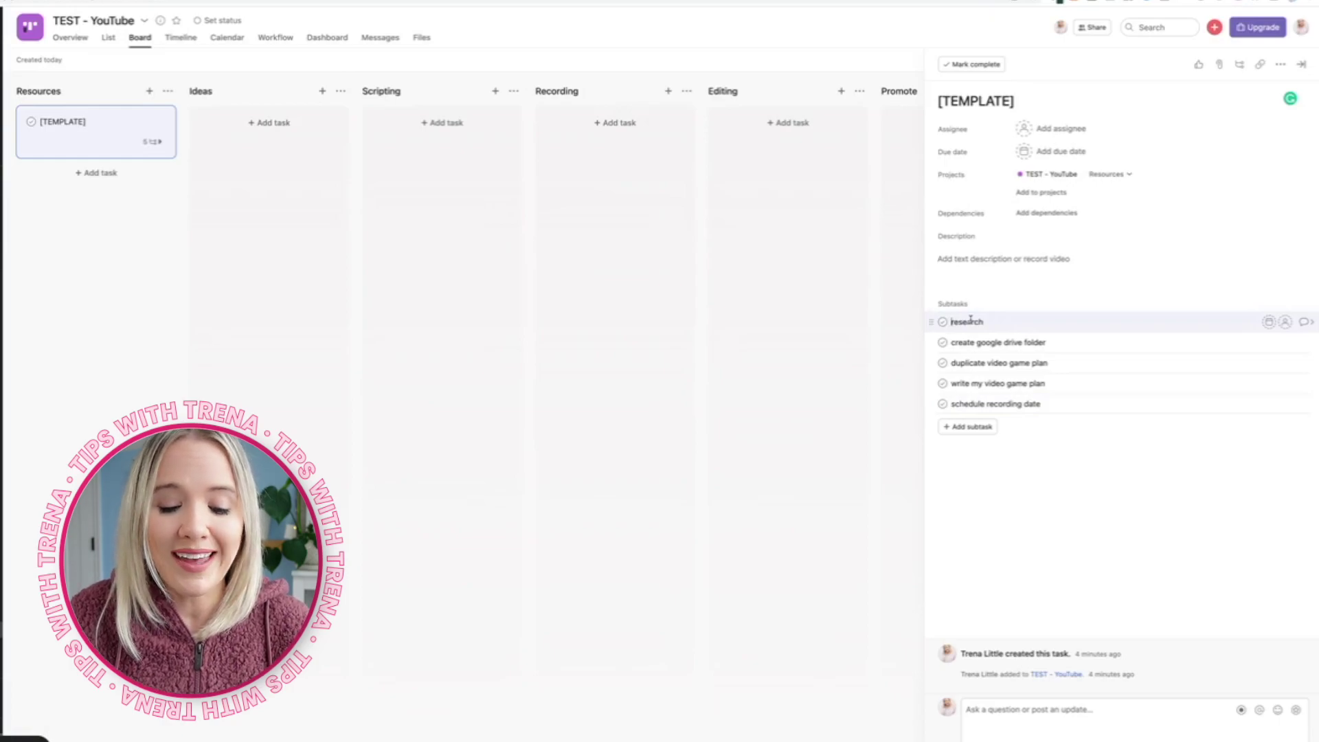
pyautogui.hotkey('Tab', 'n')
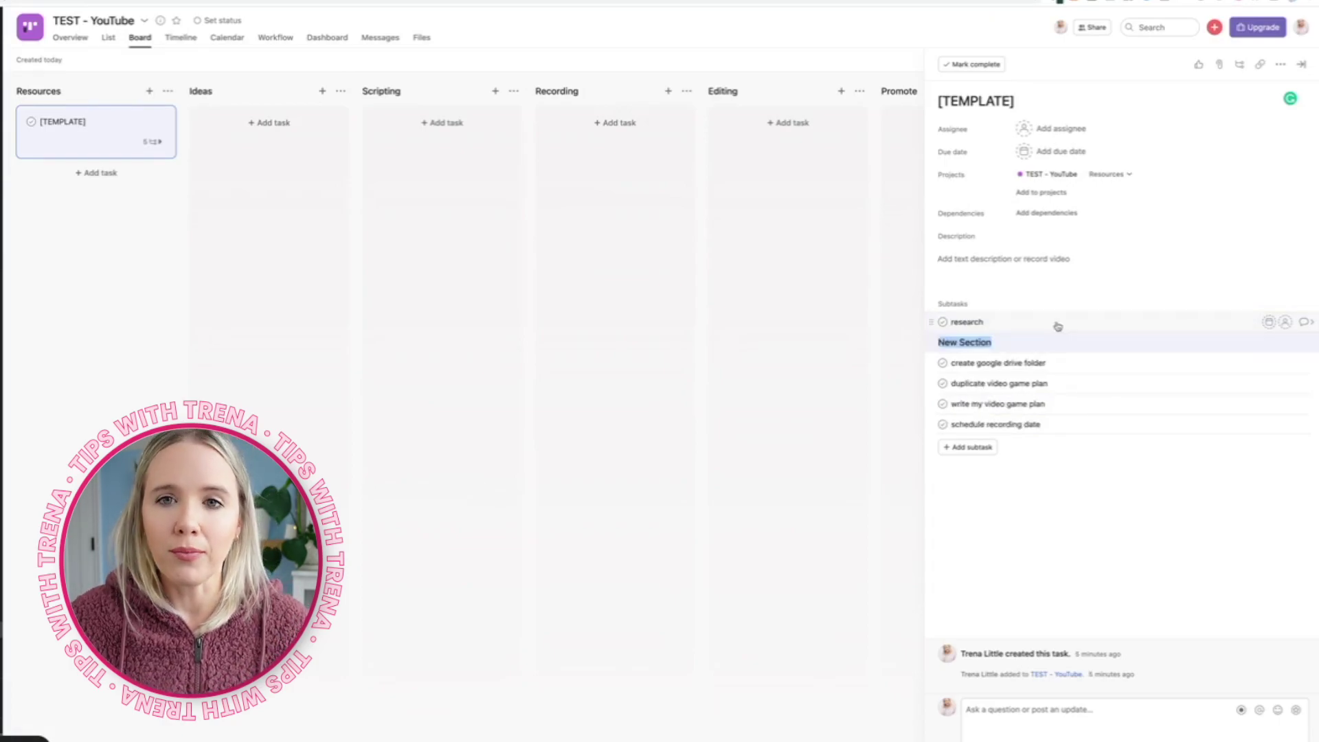
pyautogui.write('Pre-Record')
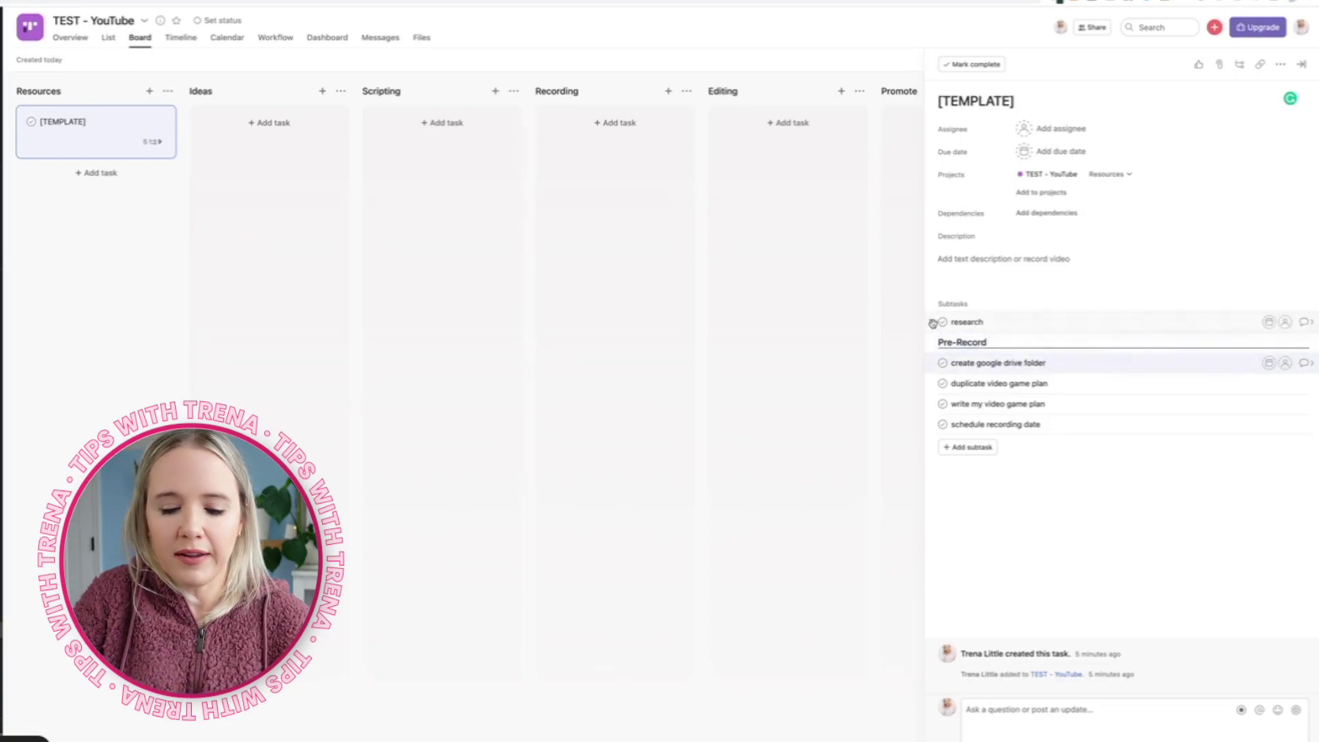
# Step: Move the research subtask into the Pre-Record section of [TEMPLATE] and add a "Record" section after schedule recording date
pyautogui.moveTo(931, 322); pyautogui.dragTo(936, 348)
pyautogui.hotkey('Tab', 'n')
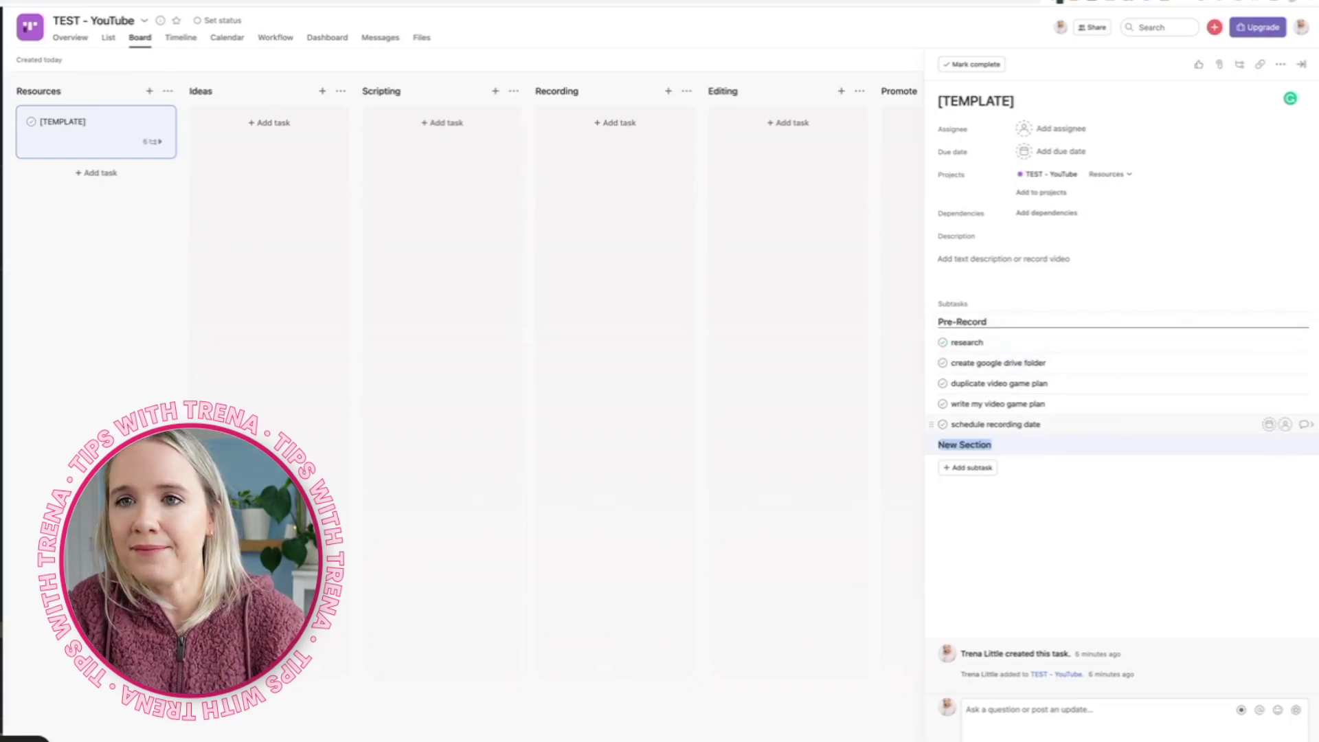
pyautogui.write('Record')
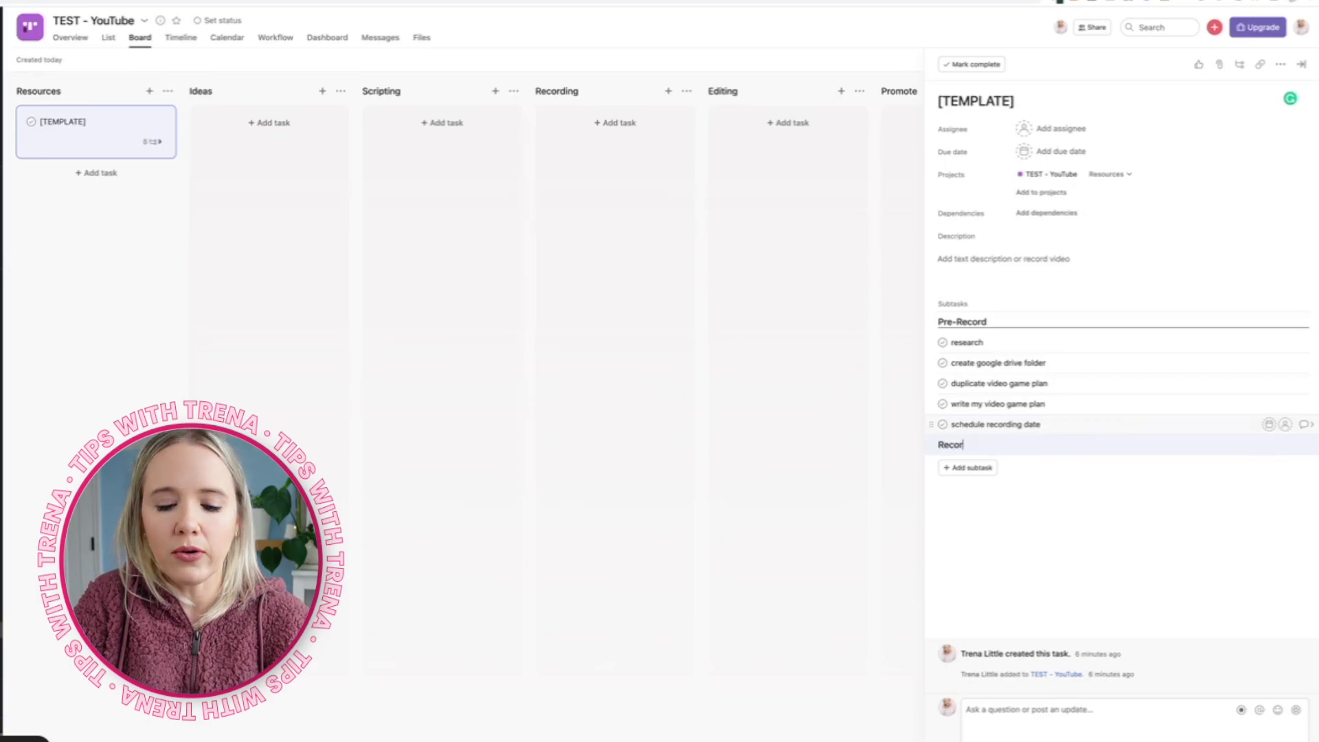
pyautogui.press('Return')
# Step: Add four subtasks under the Record section of [TEMPLATE]: a-roll, b-roll, thumbnail photo, record 2 Reels
pyautogui.write('a-roll')
pyautogui.press('Return')
pyautogui.write('b-rol')
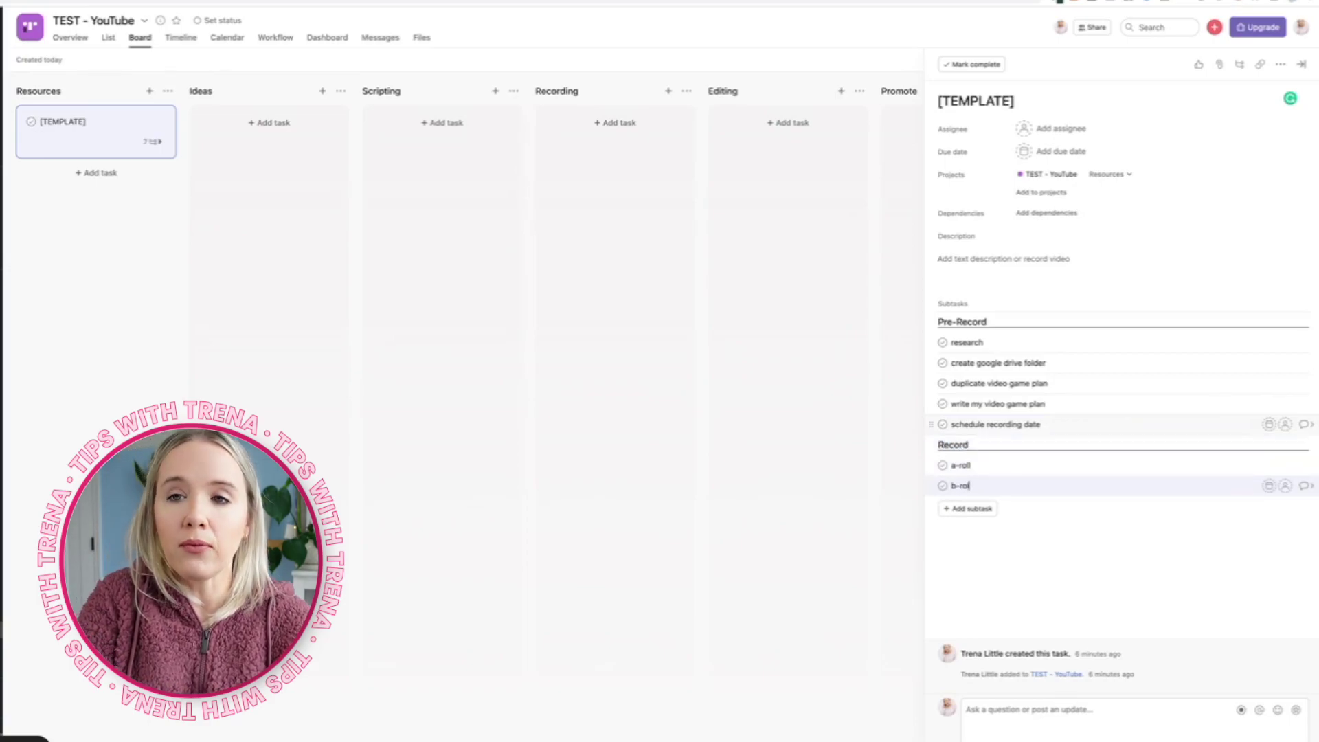
pyautogui.write('l')
pyautogui.press('Return')
pyautogui.write('thumbnail photo')
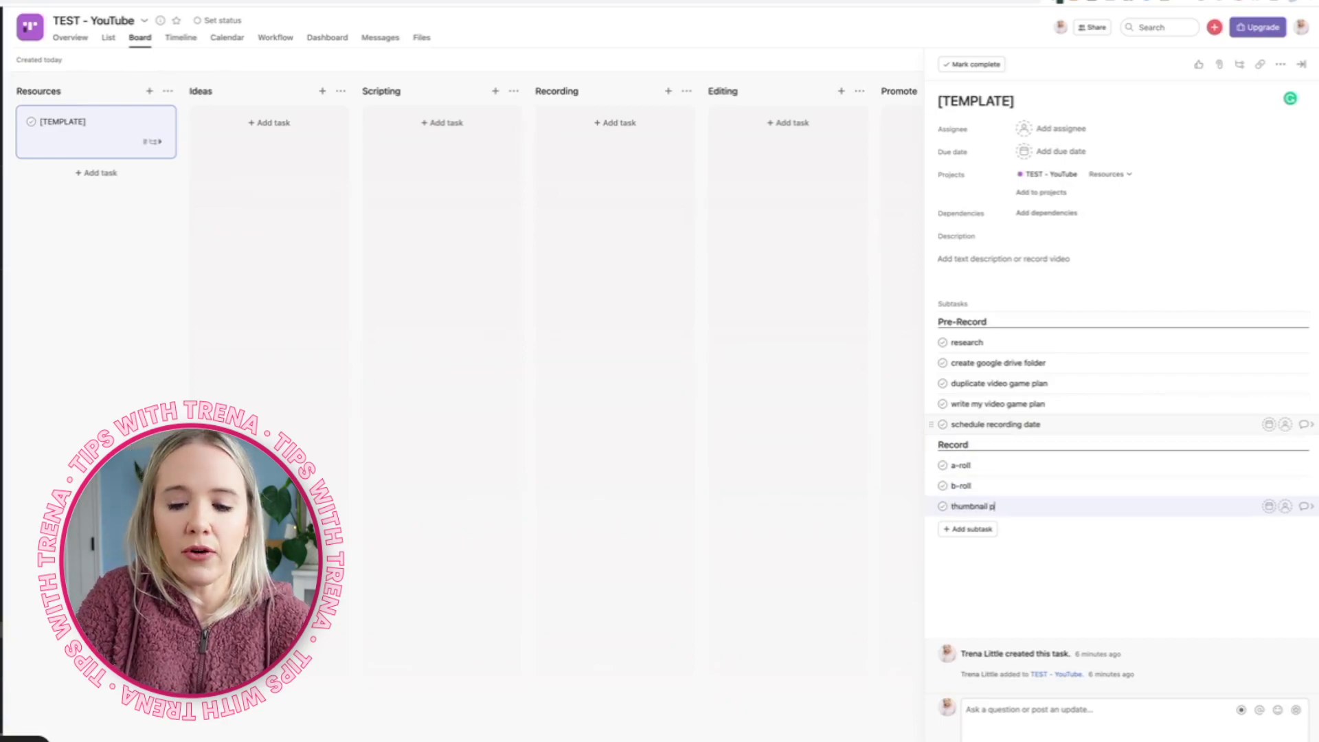
pyautogui.press('Return')
pyautogui.write('record 2 video')
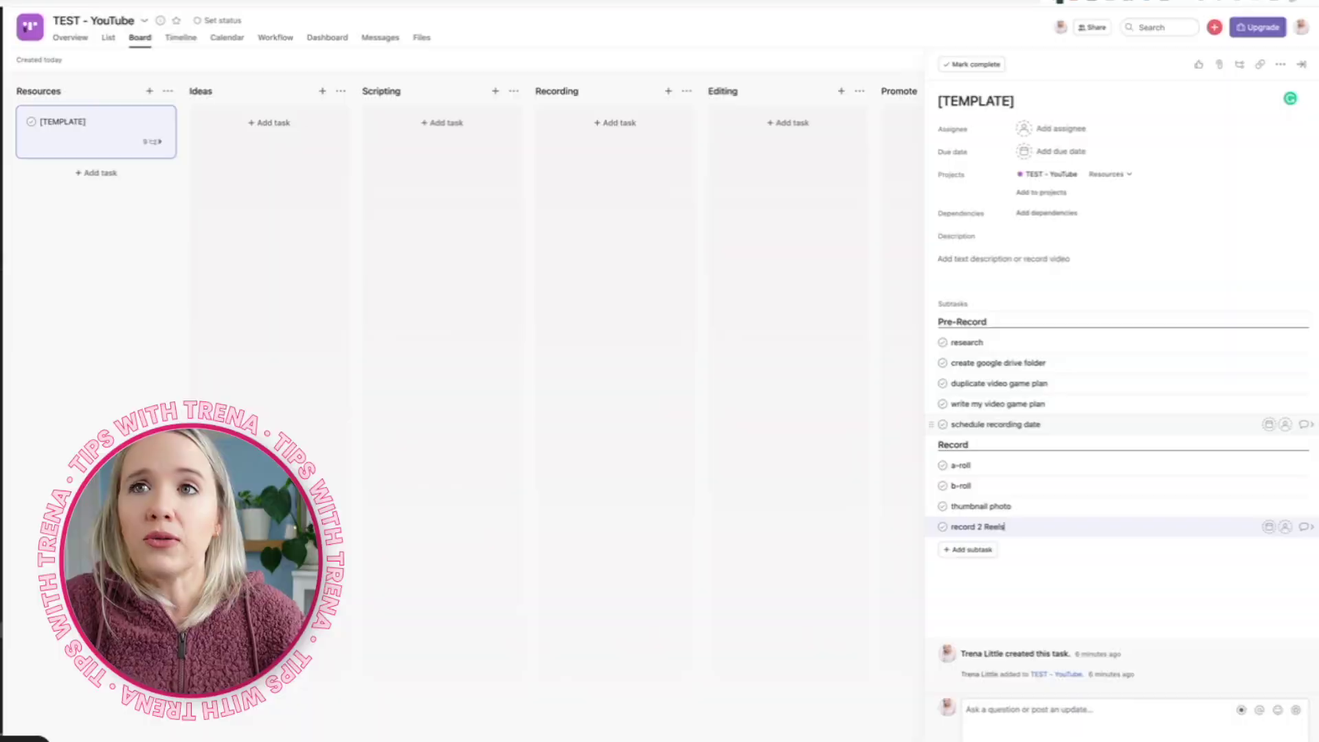
pyautogui.click(869, 411)
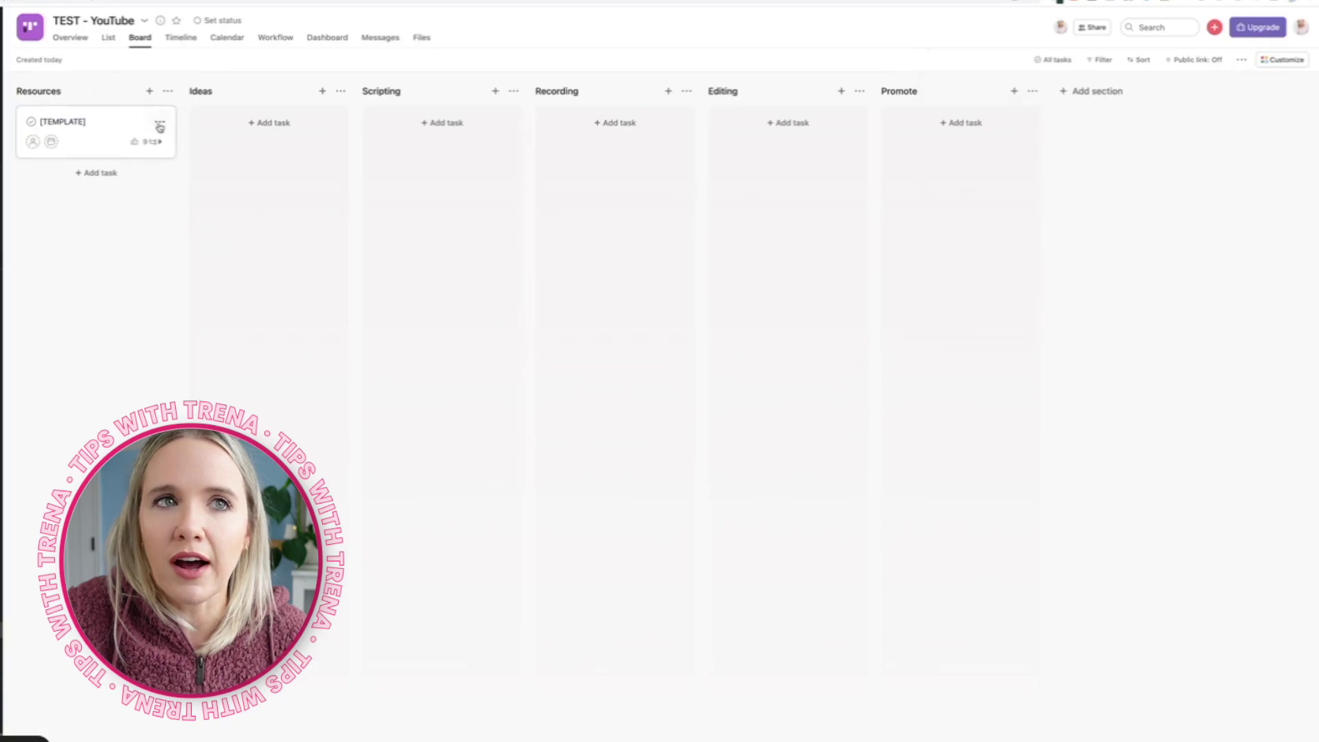
# Step: Duplicate the [TEMPLATE] task as "creating thumbnails", including its subtasks and keeping the default include options
pyautogui.click(161, 123)
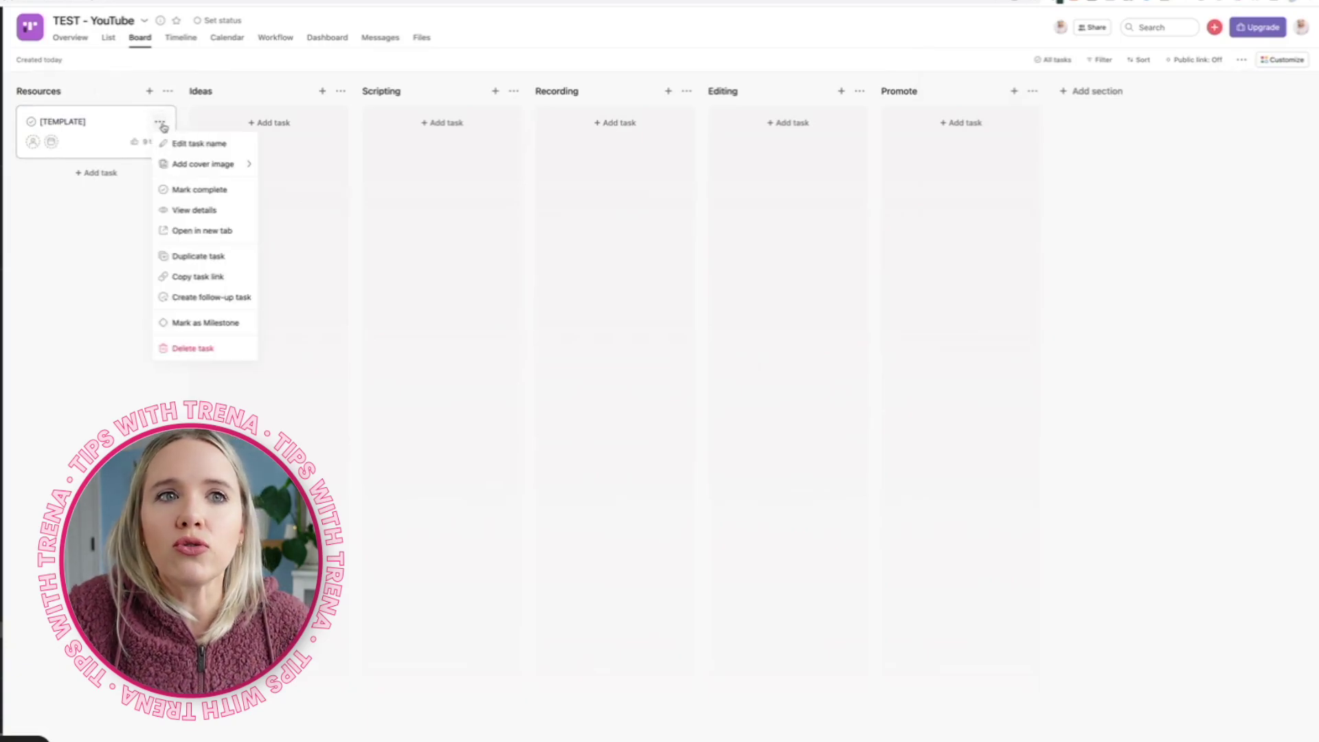
pyautogui.click(196, 256)
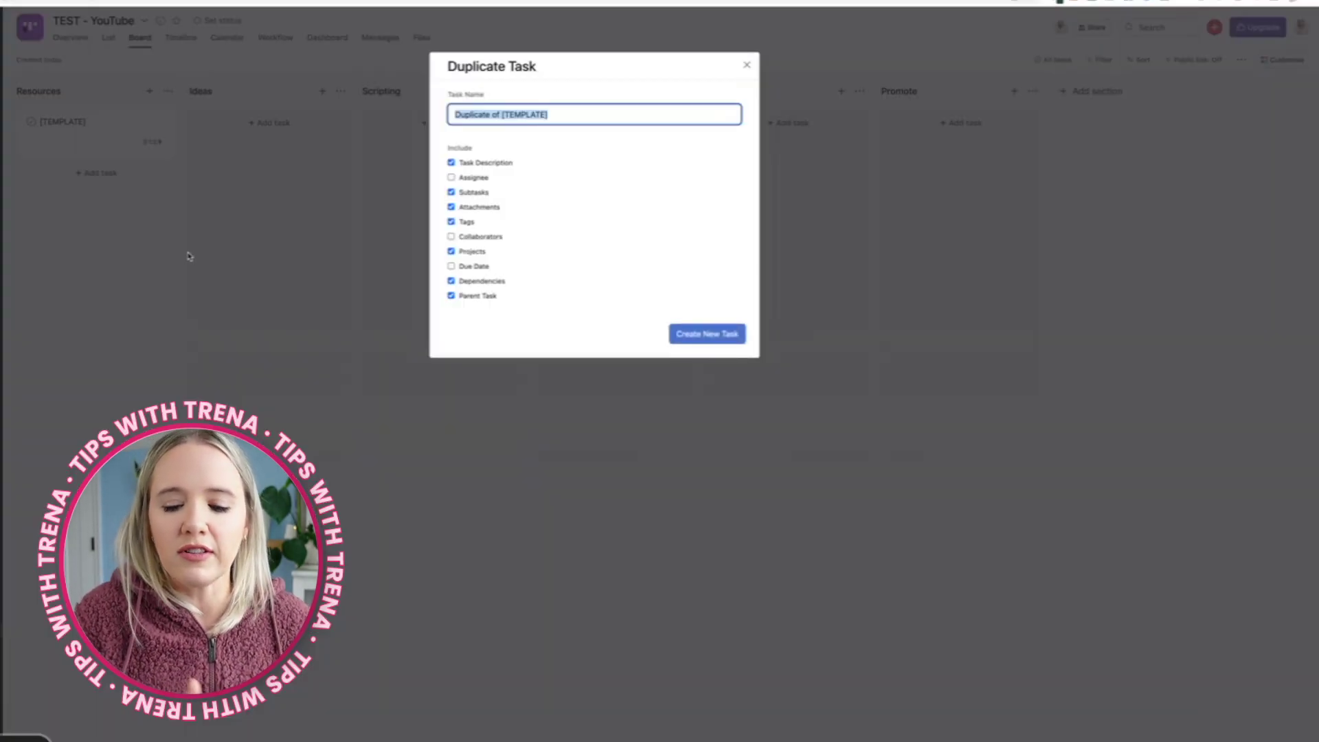
pyautogui.write('creating thumbnails')
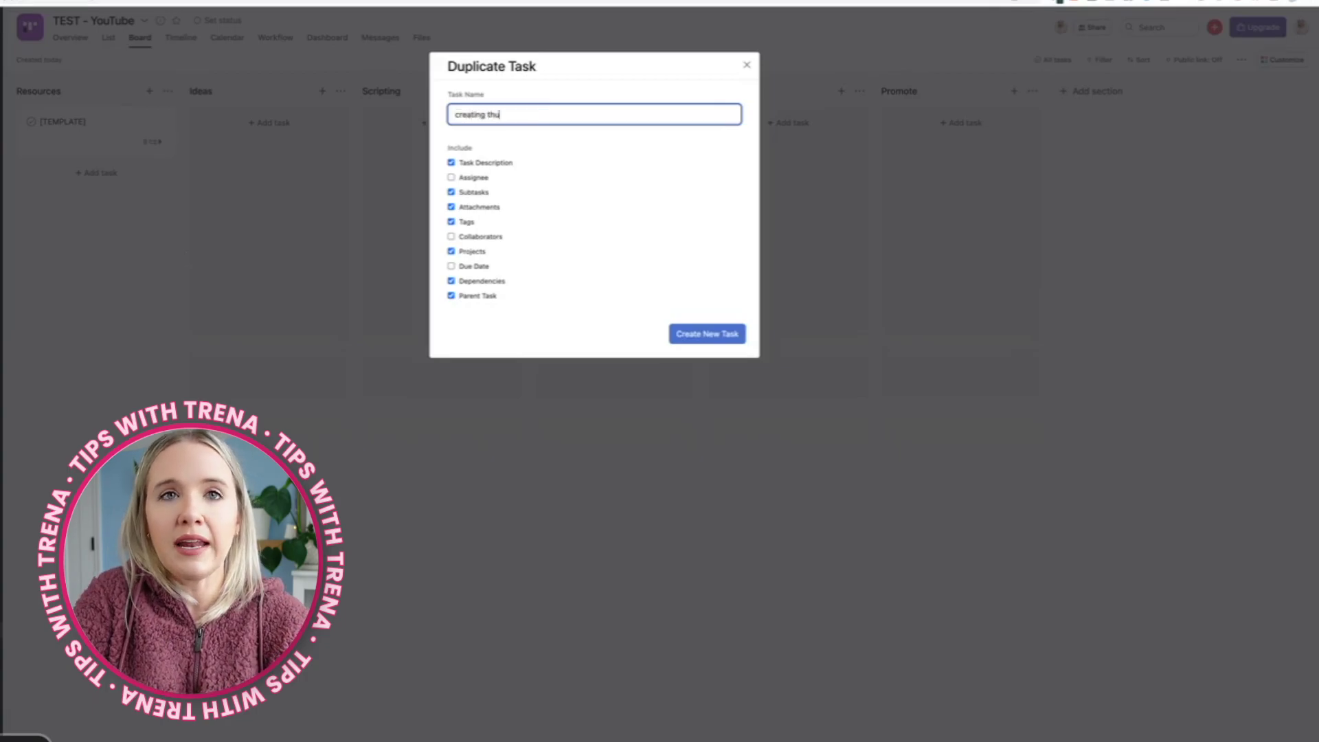
pyautogui.click(735, 340)
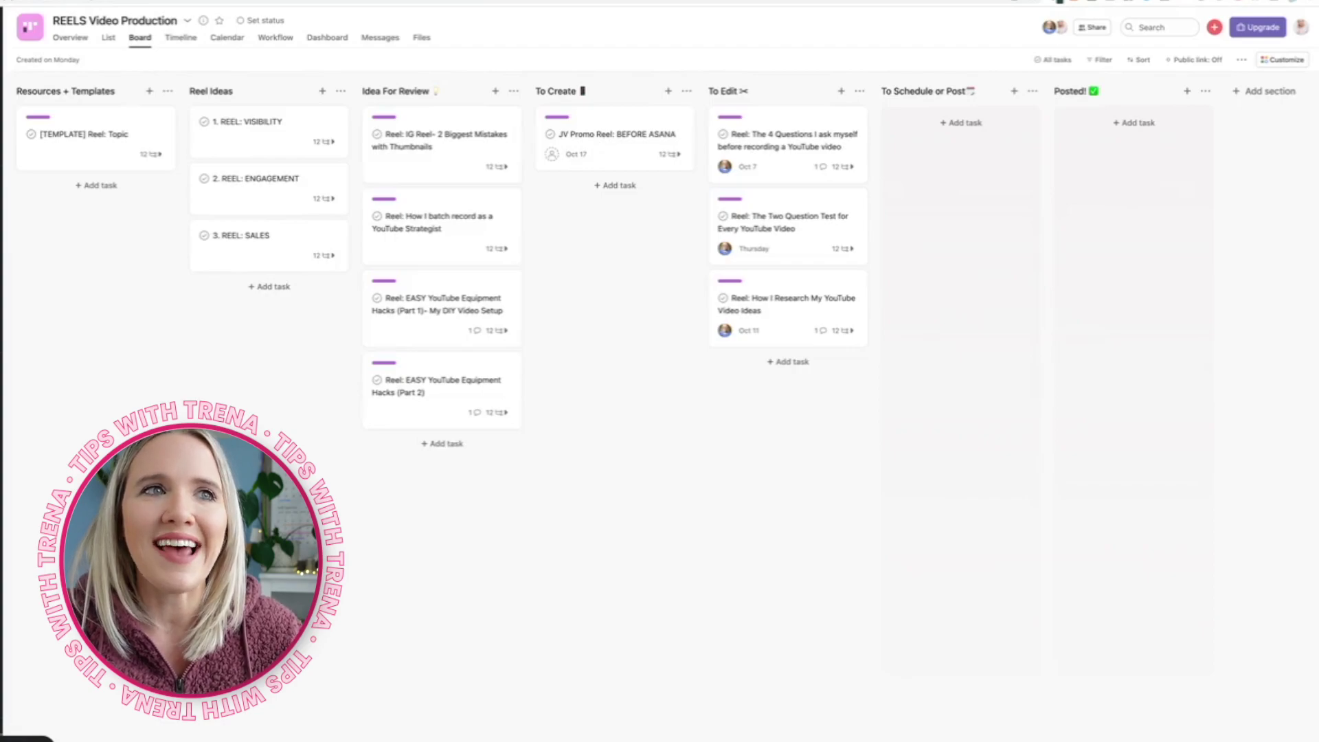
# Step: Look over the reel template on the REELS Video Production board and the In Edit video task on the YouTube Channel board
pyautogui.click(96, 148)
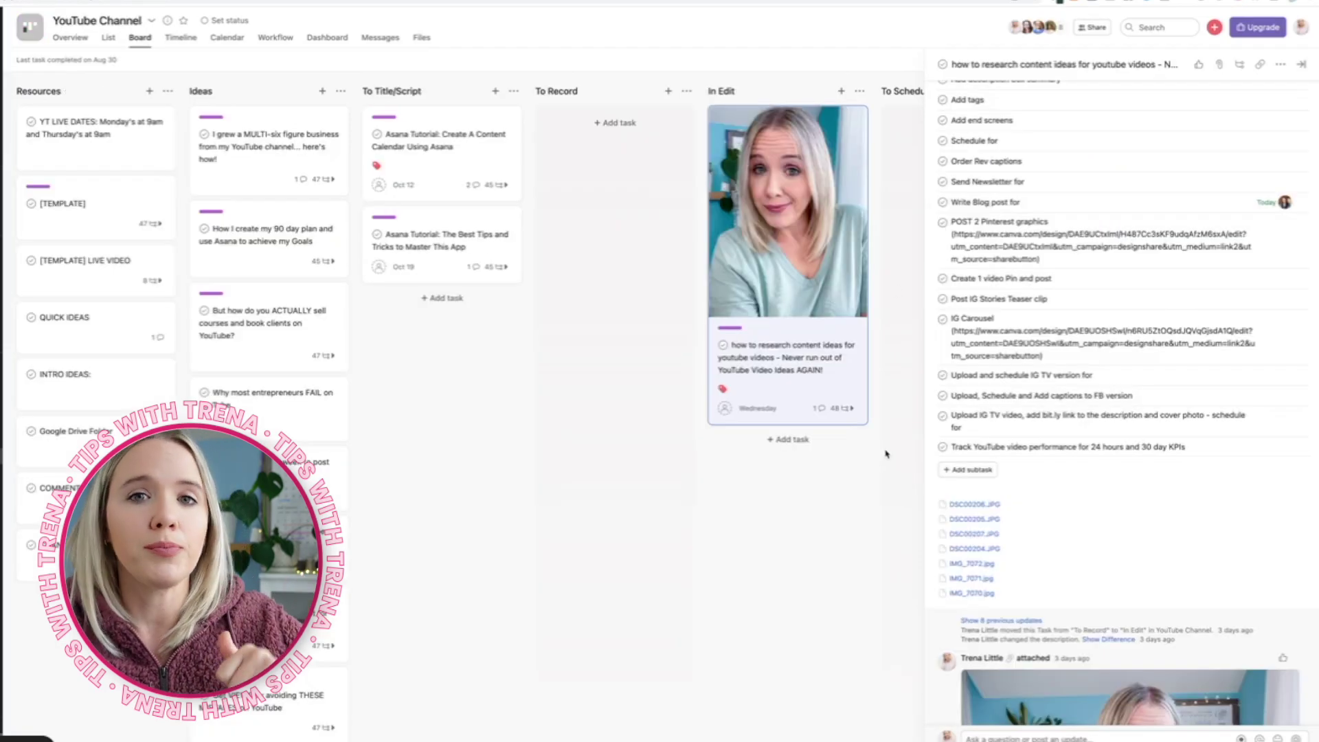
pyautogui.click(748, 535)
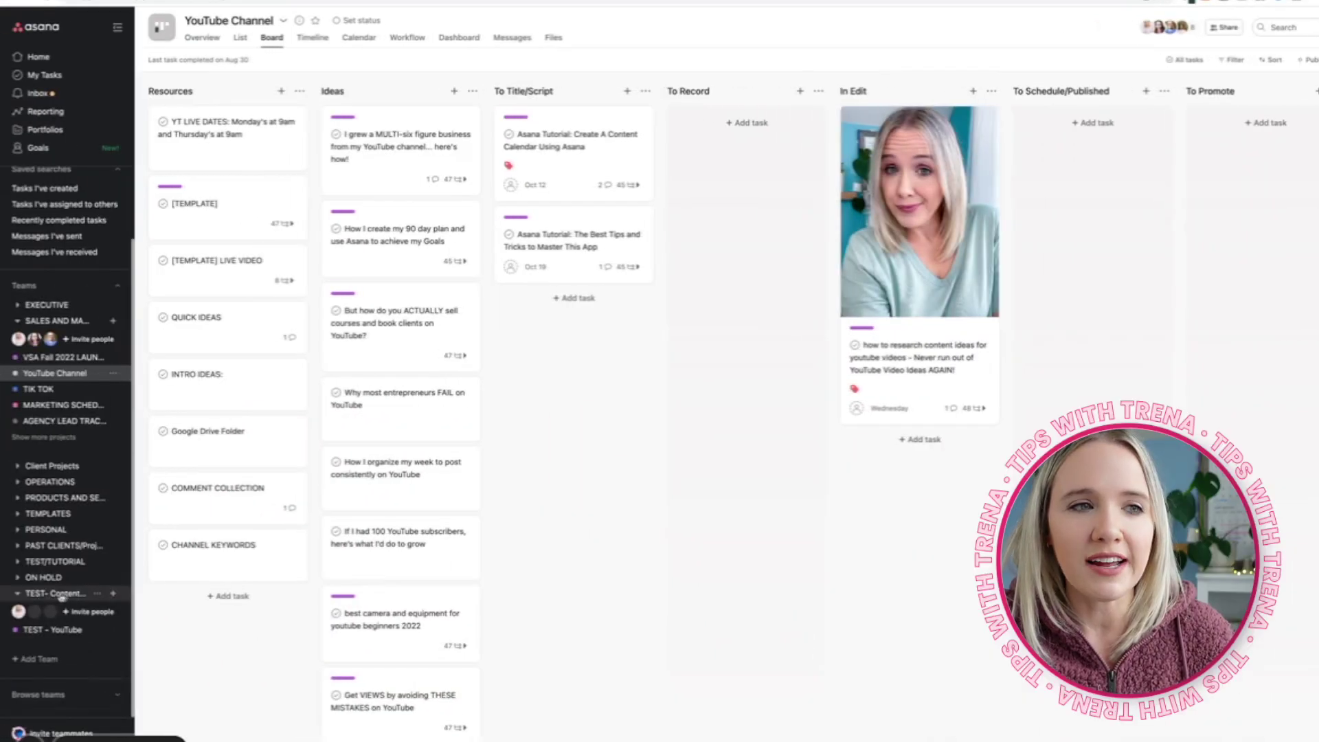
# Step: Create a project named "MARKETING CALENDAR" in the TEST- Content Calendar team, with Board as its default view
pyautogui.click(57, 594)
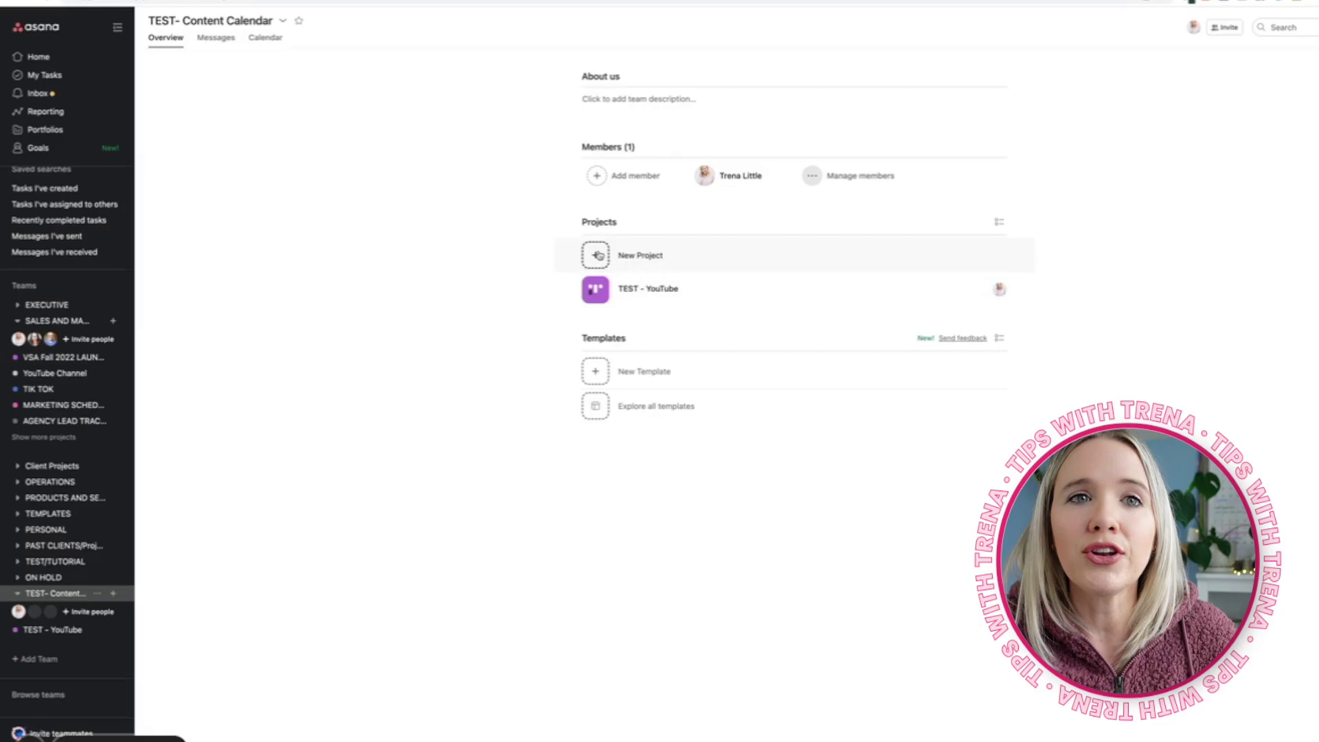
pyautogui.click(599, 256)
pyautogui.click(653, 406)
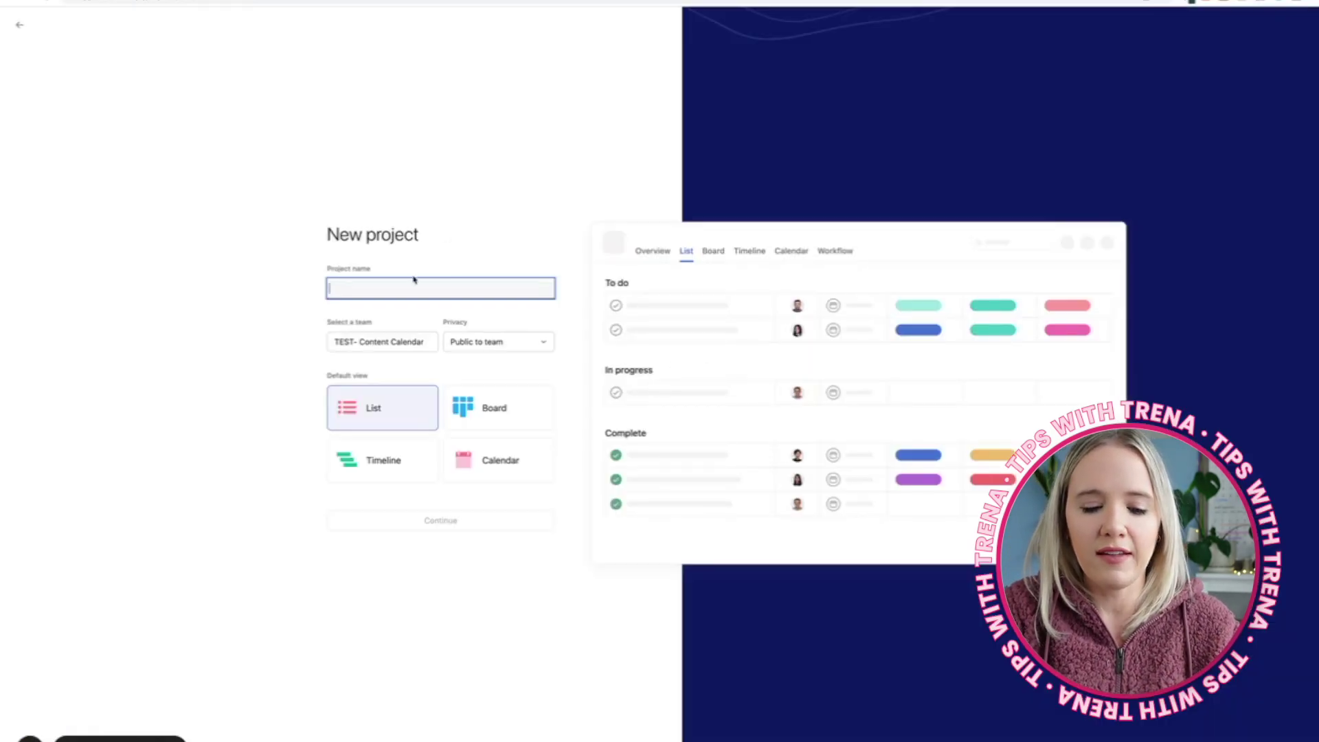
pyautogui.write('MARKETING CALENDAR')
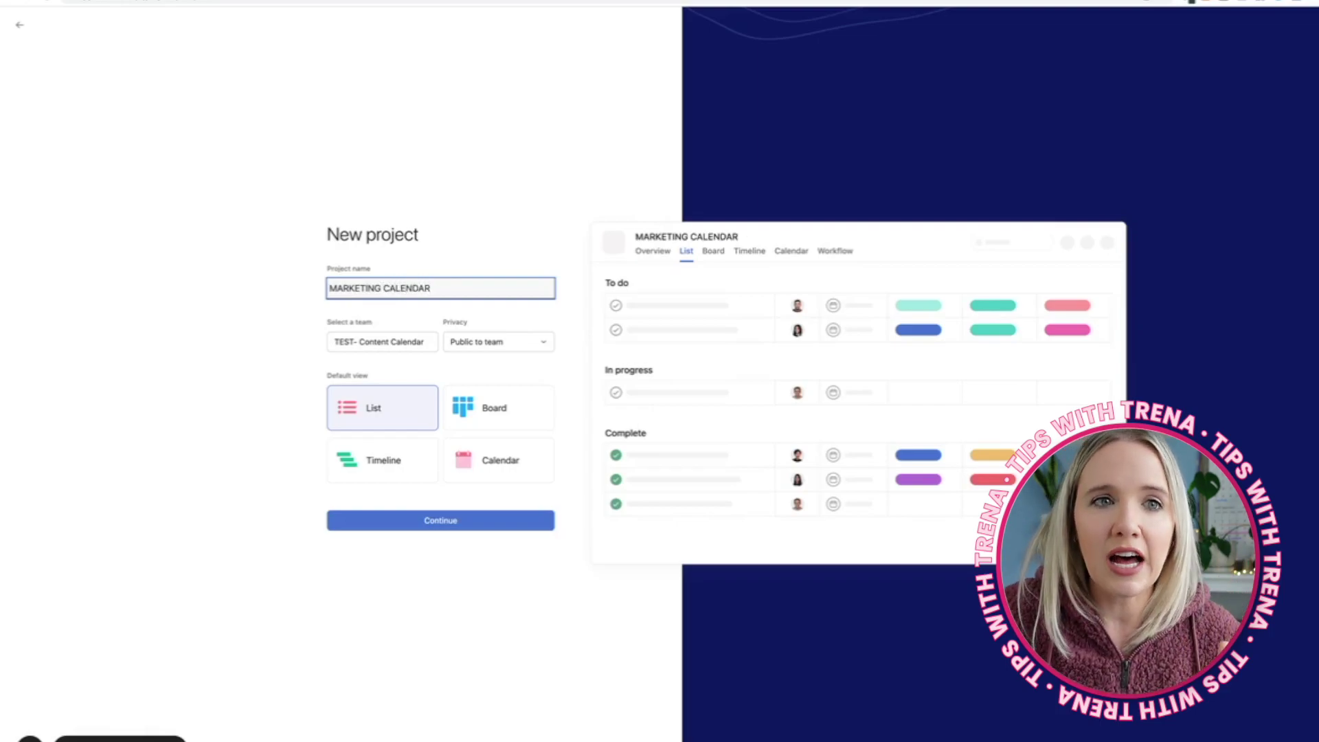
pyautogui.click(483, 422)
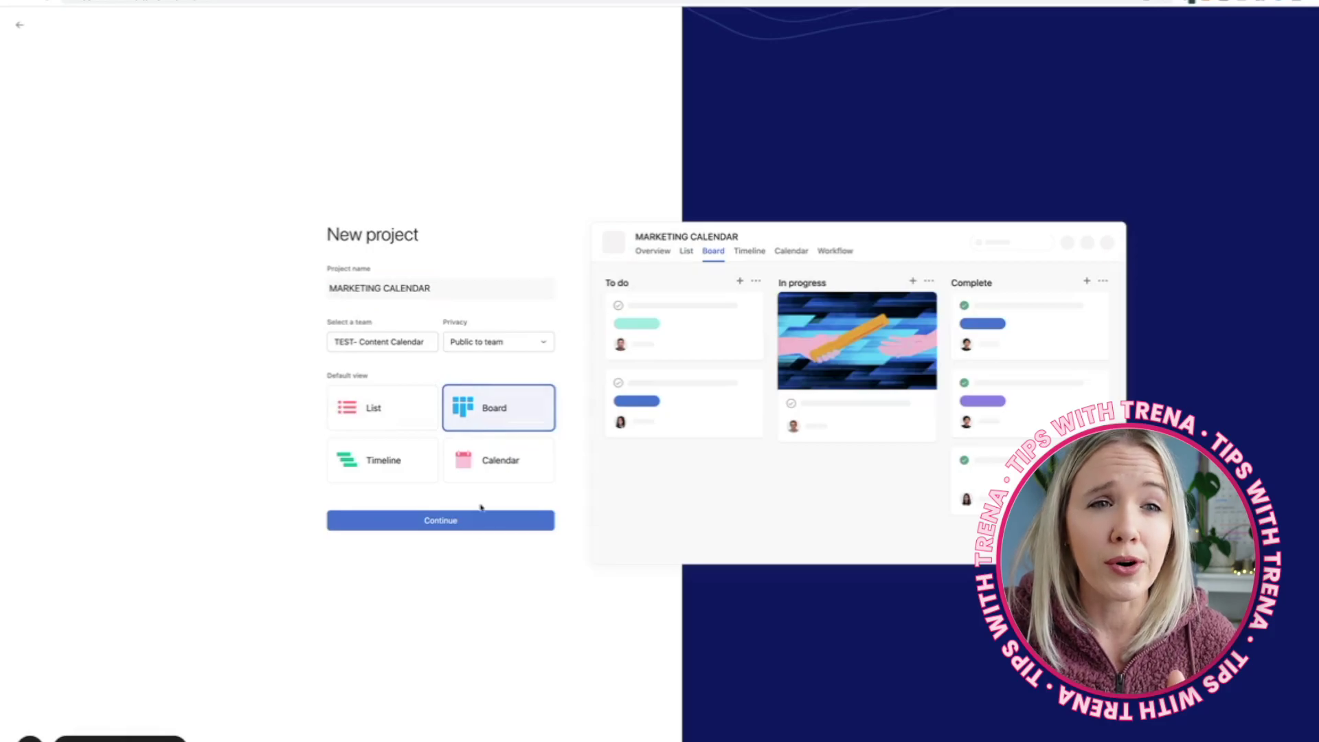
pyautogui.click(470, 525)
pyautogui.click(445, 453)
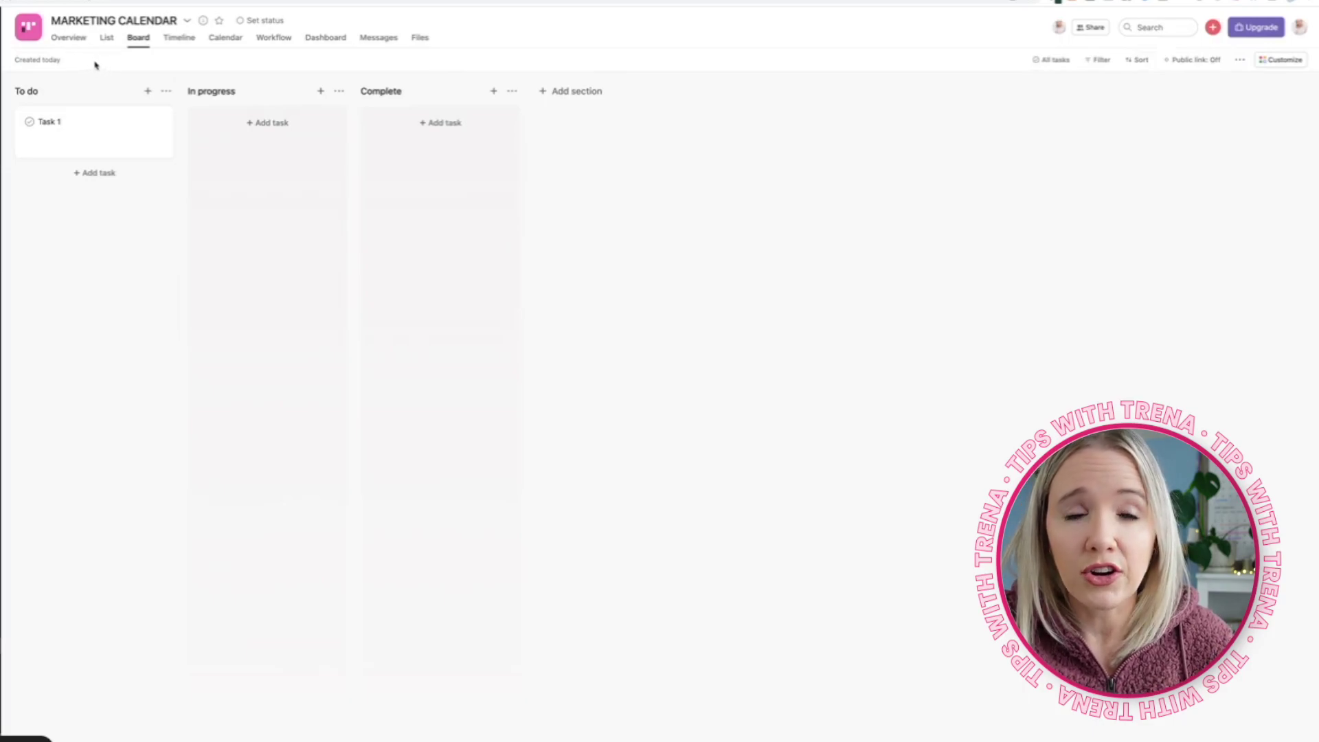
# Step: Rename the To do column of MARKETING CALENDAR as "YouTube" and the In progress column as "Reels"
pyautogui.click(45, 92)
pyautogui.write('YouTube')
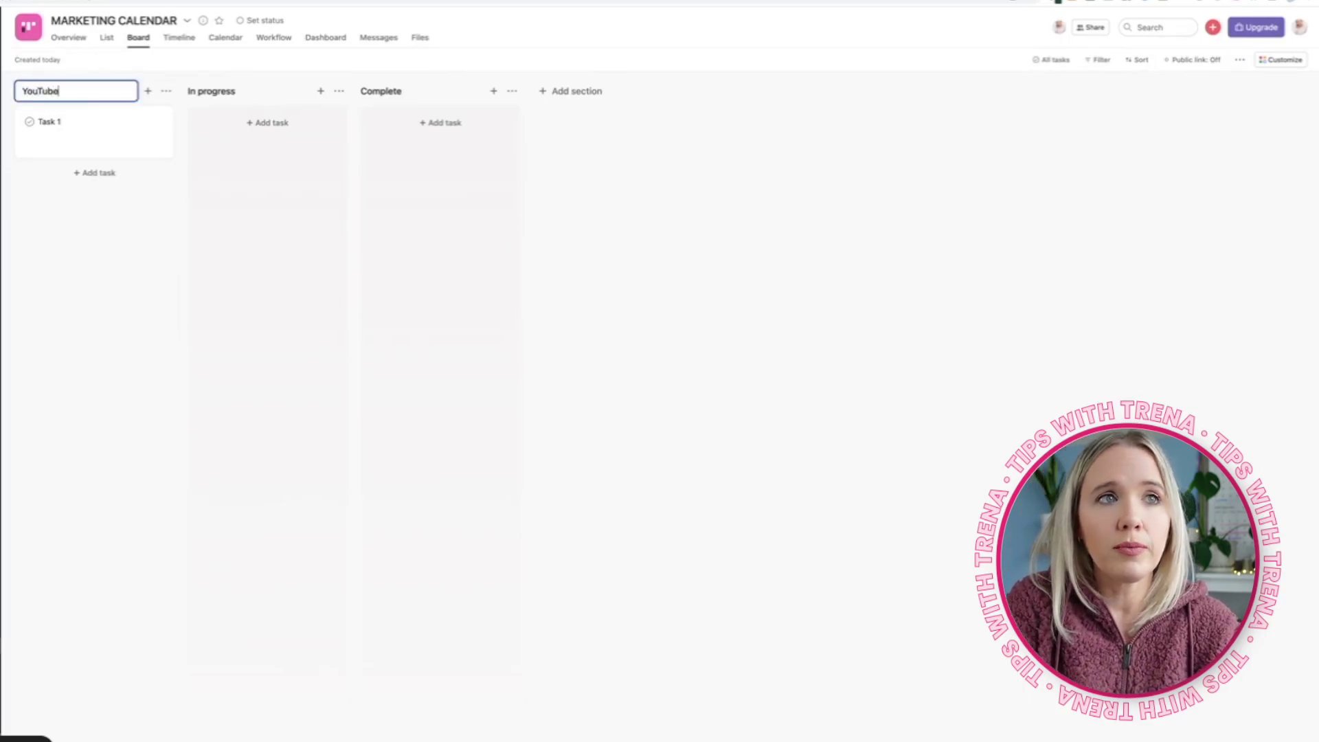
pyautogui.press('Return')
pyautogui.click(205, 100)
pyautogui.write('Reels')
pyautogui.press('Return')
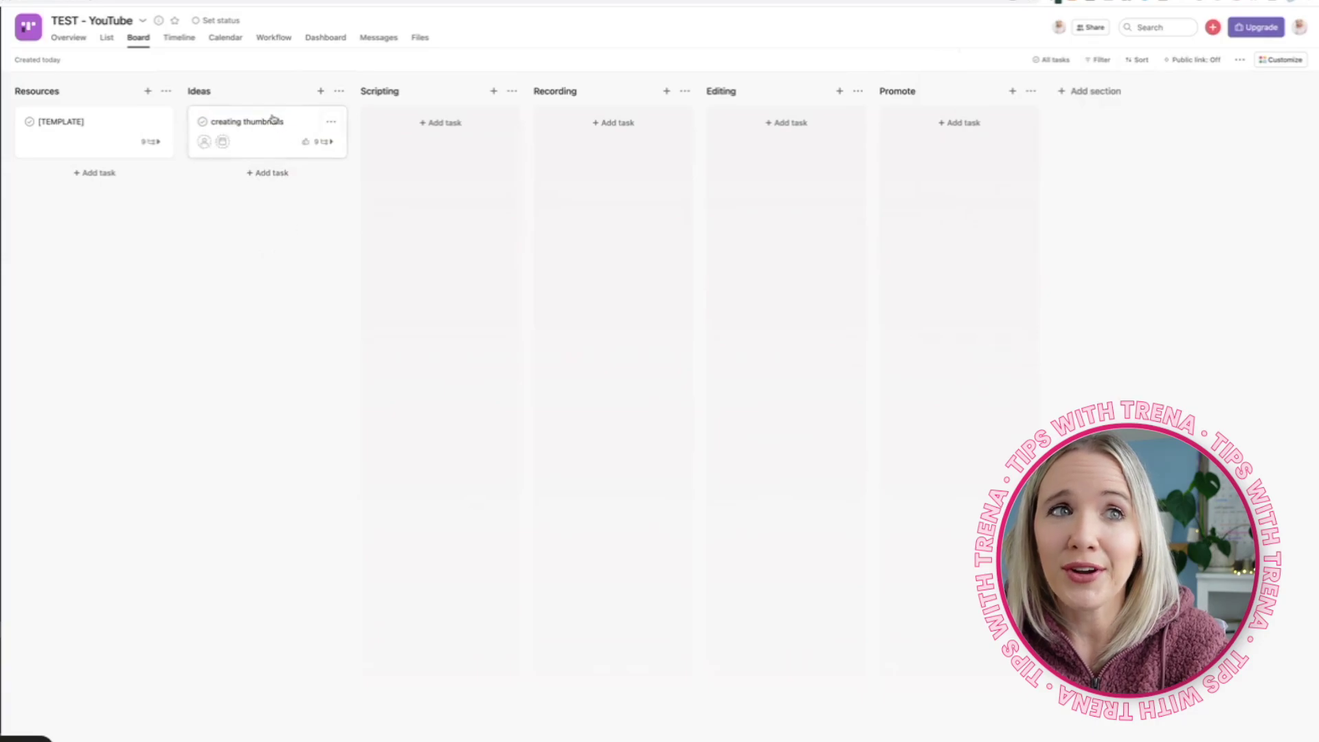
# Step: Add the creating thumbnails task from the TEST - YouTube board to the MARKETING CALENDAR project as well
pyautogui.click(261, 124)
pyautogui.click(1278, 65)
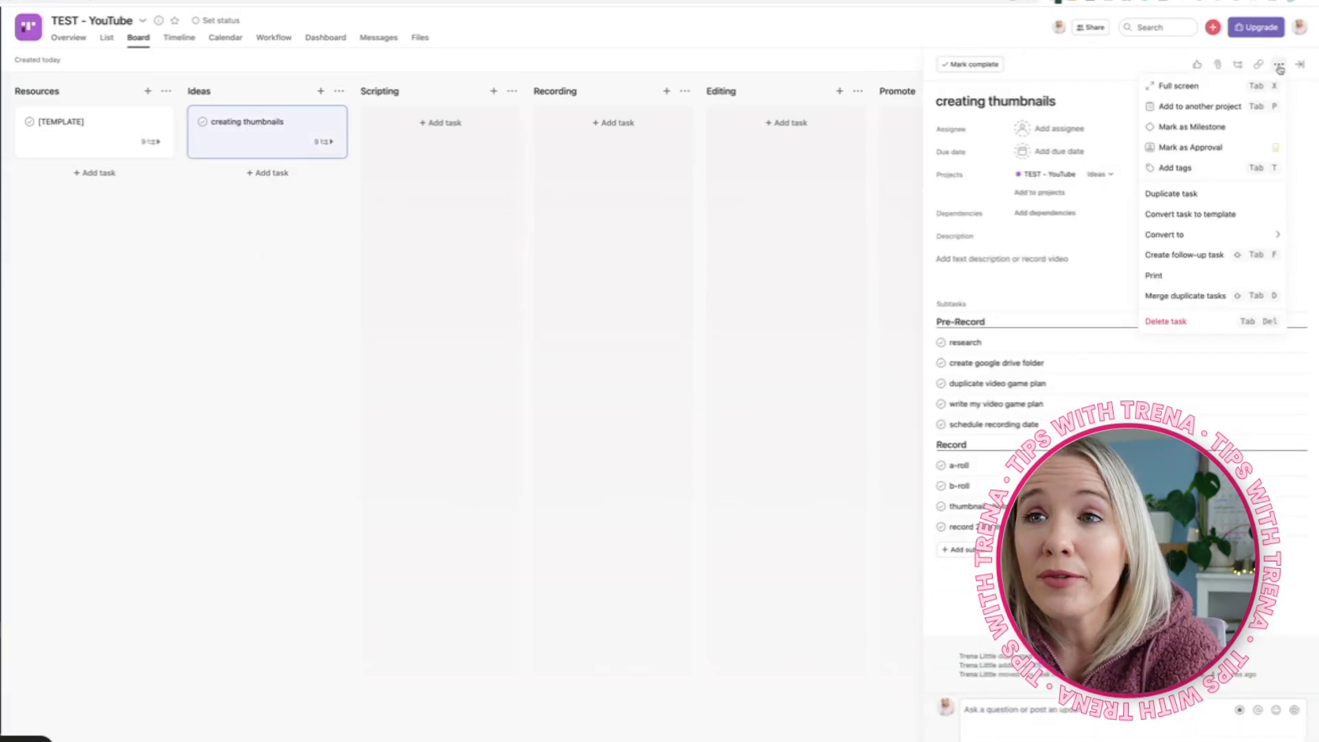
pyautogui.click(1236, 109)
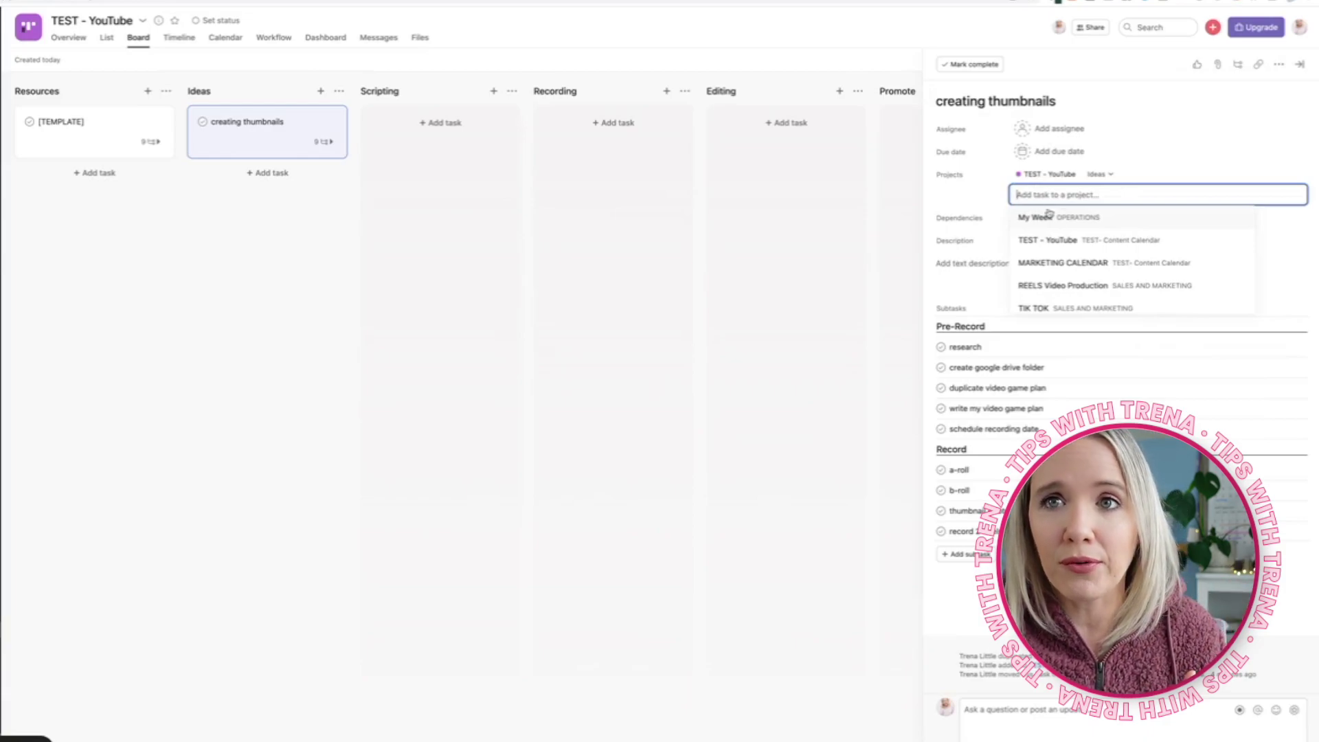
pyautogui.scroll(-2, 1065, 240)
pyautogui.scroll(2, 1065, 241)
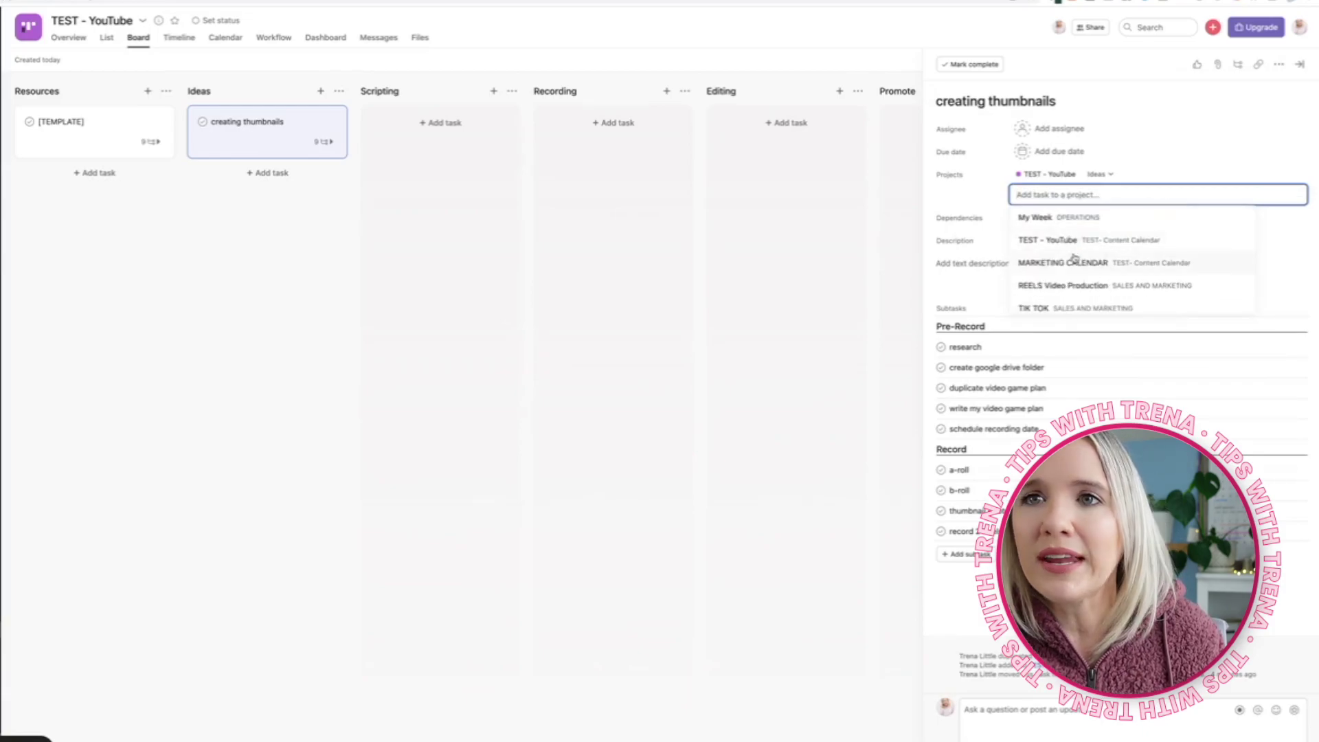
pyautogui.click(1131, 272)
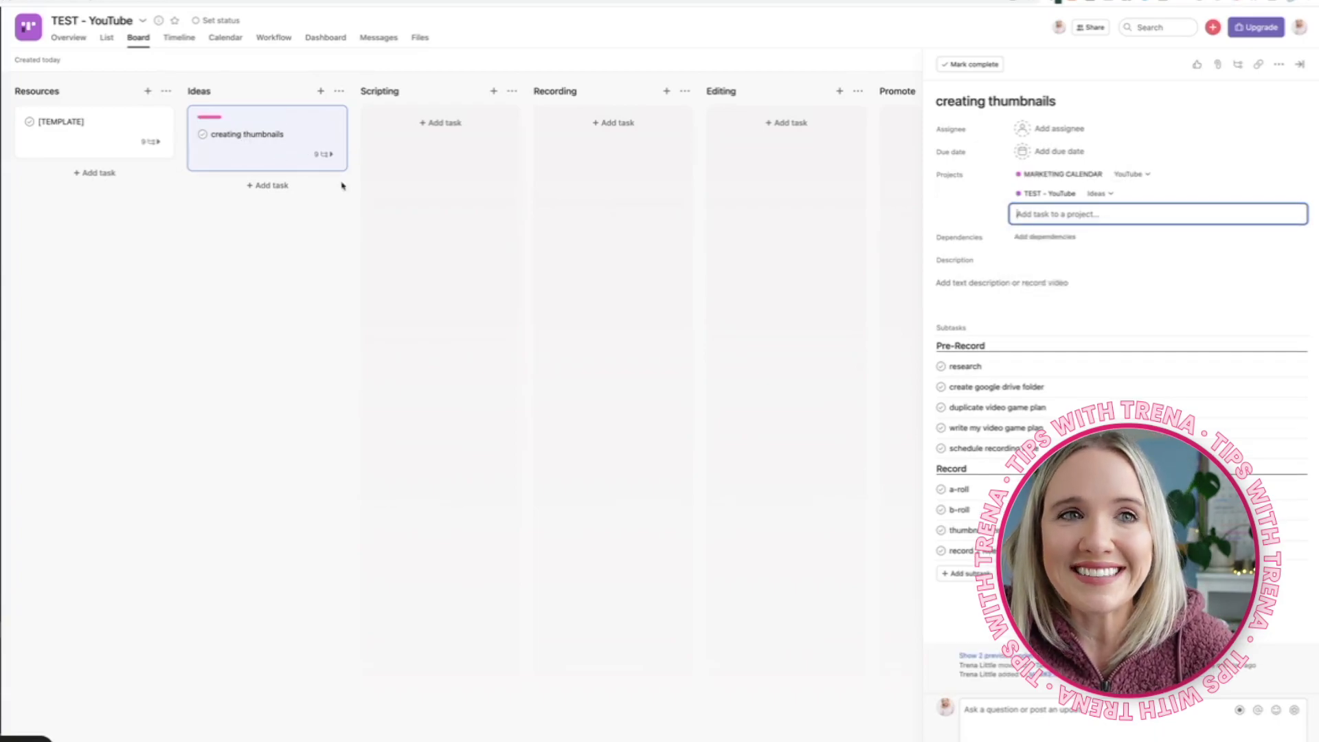
pyautogui.click(586, 216)
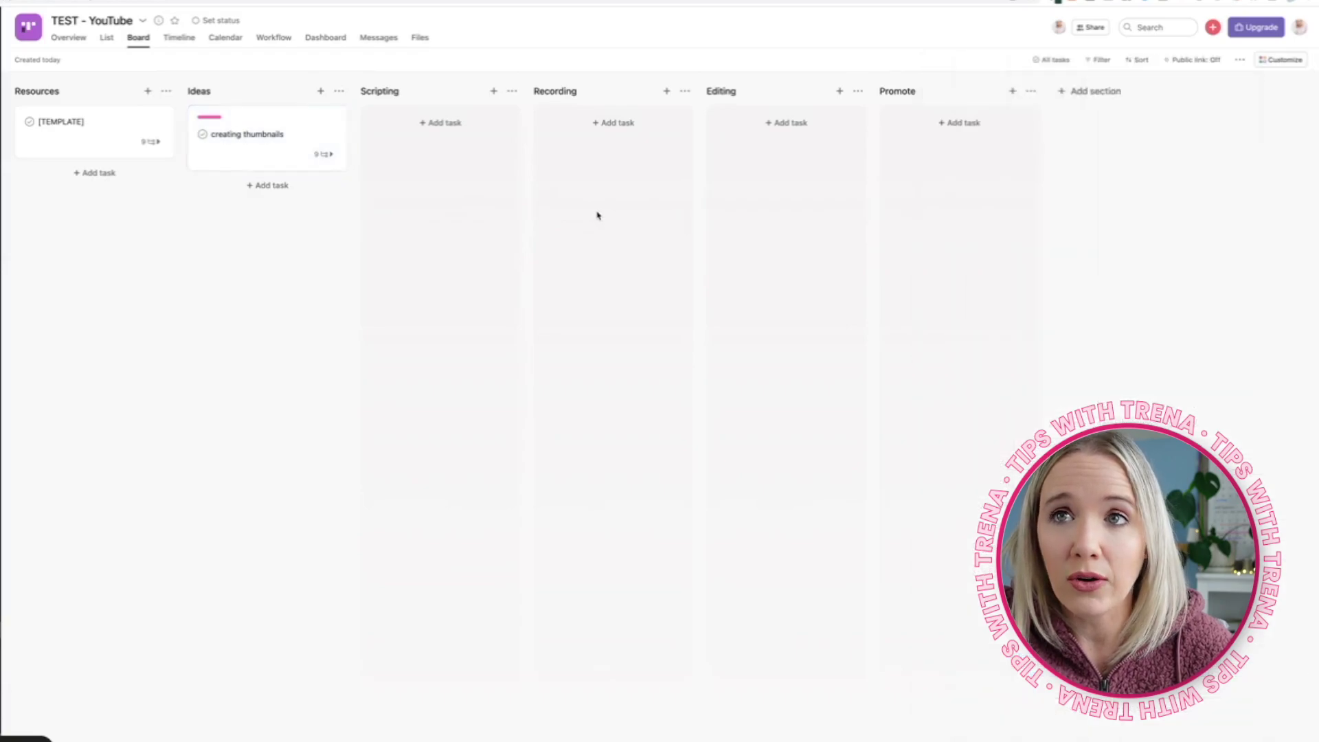
# Step: Tag the creating thumbnails task with the existing YouTube tag
pyautogui.click(258, 140)
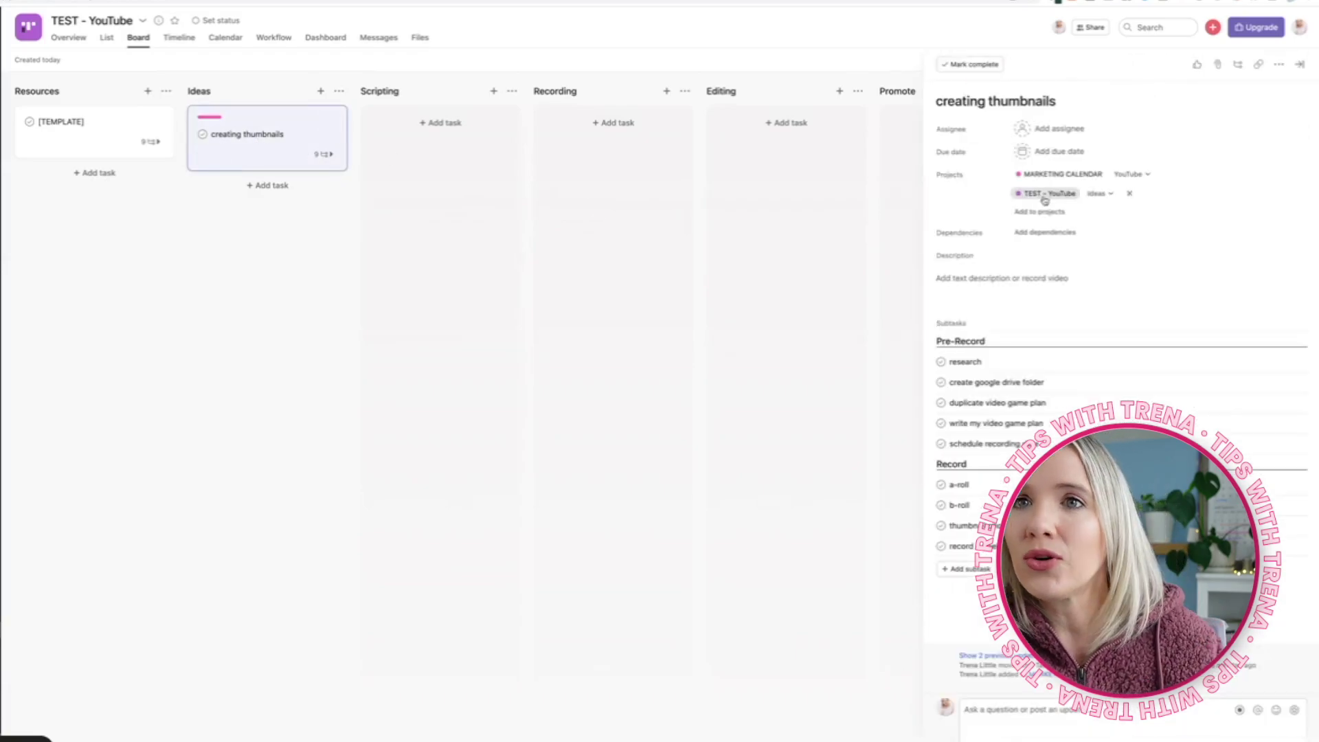
pyautogui.click(1279, 65)
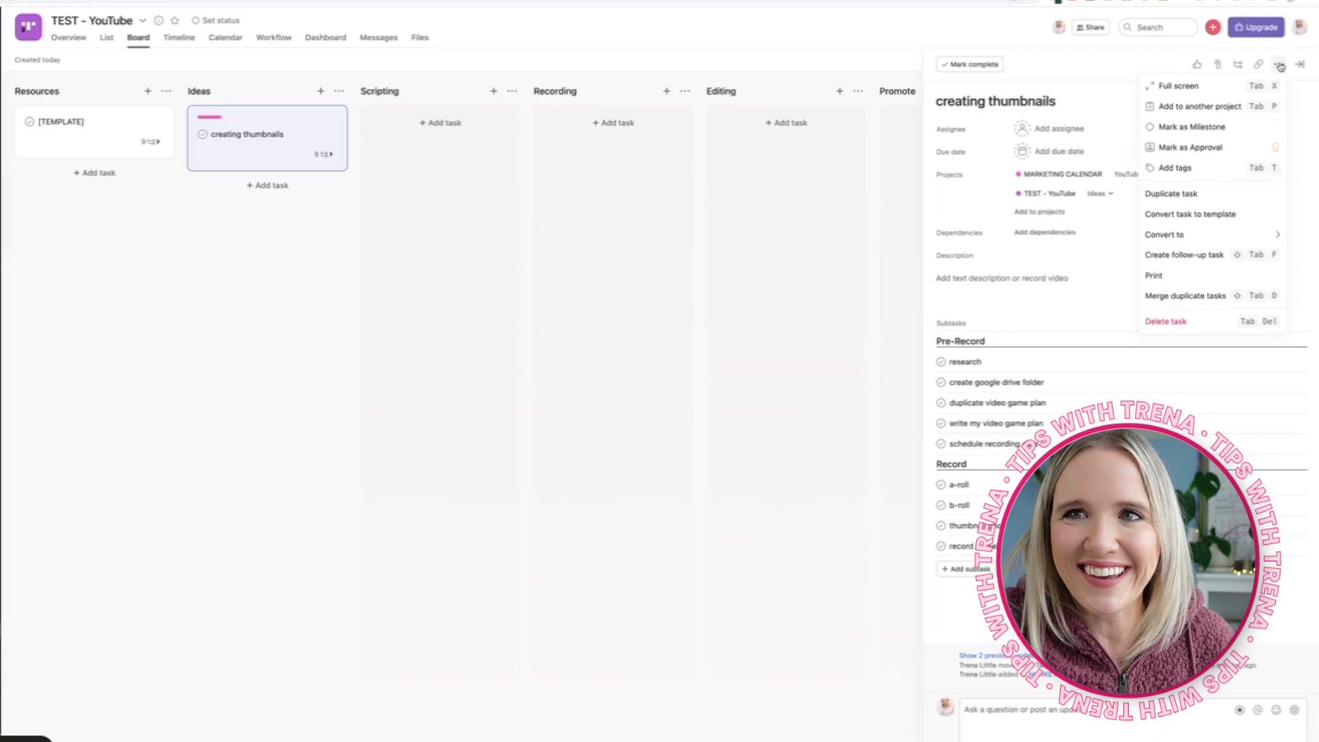
pyautogui.click(1214, 172)
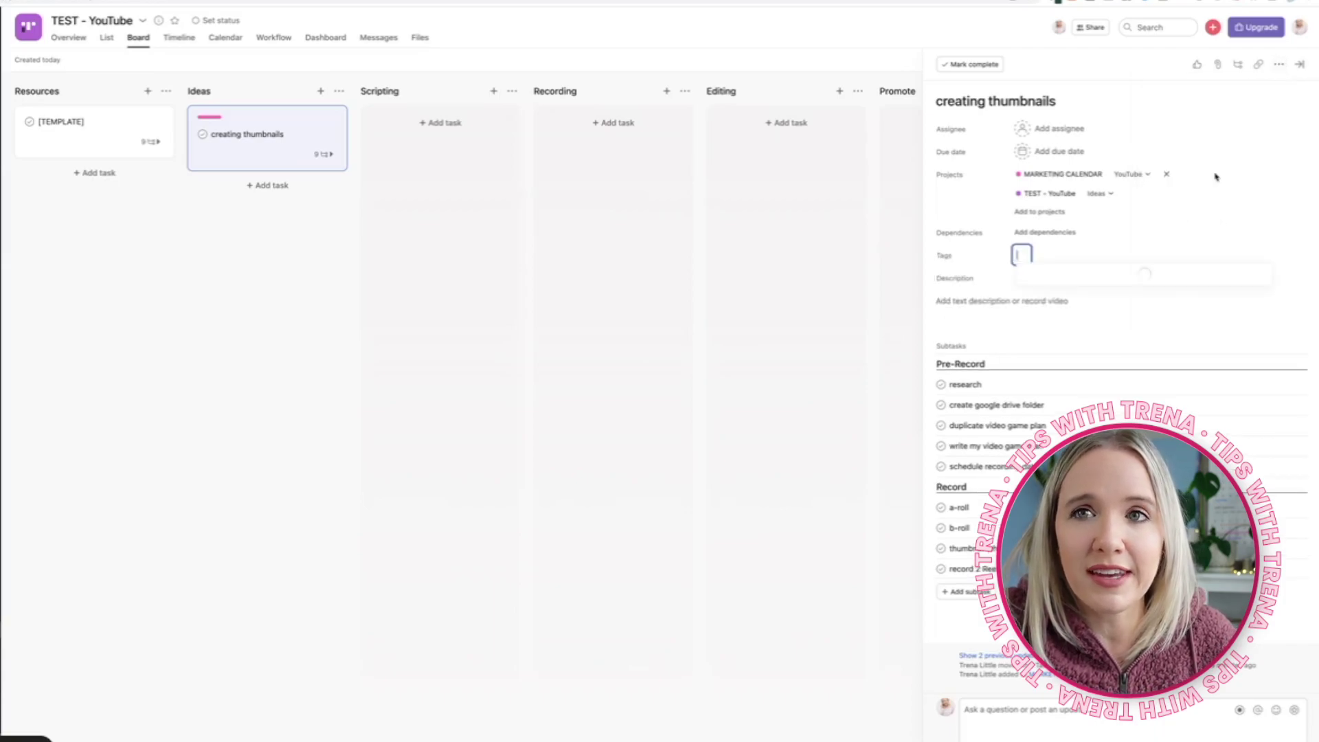
pyautogui.write('youtube')
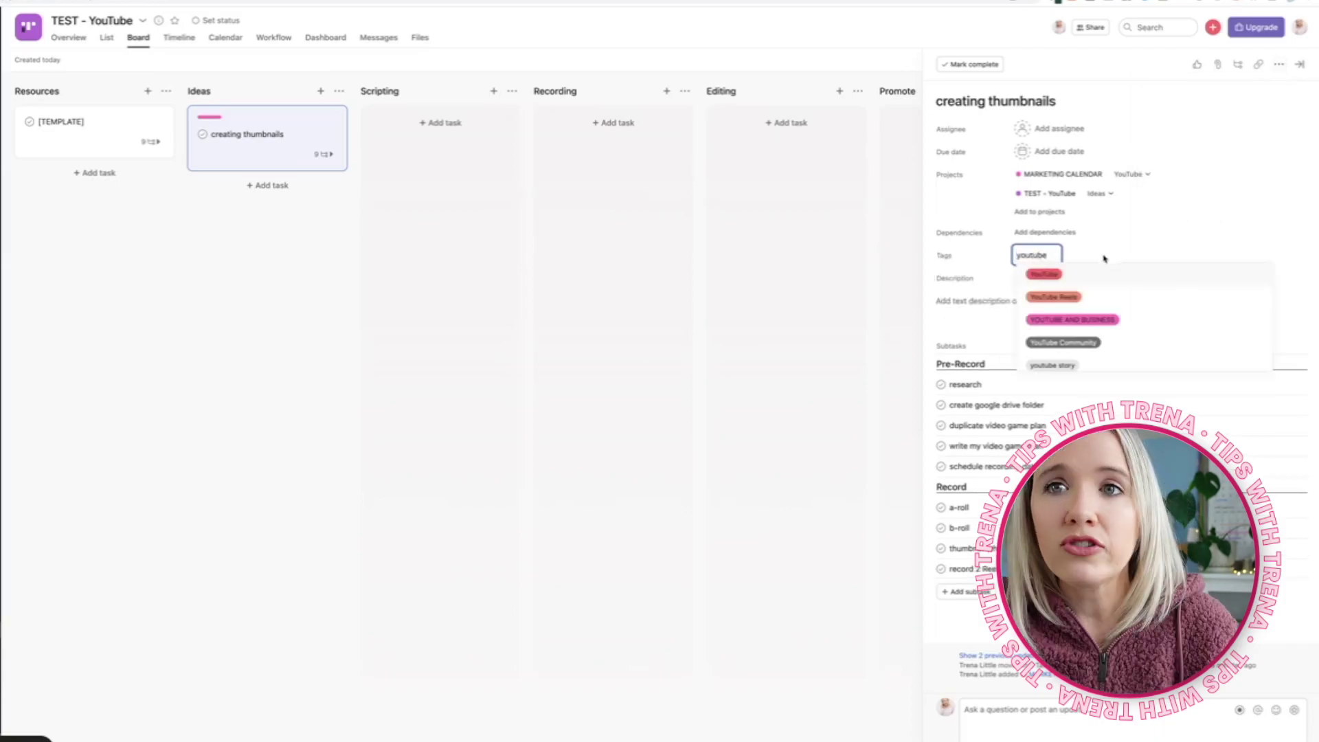
pyautogui.click(1045, 275)
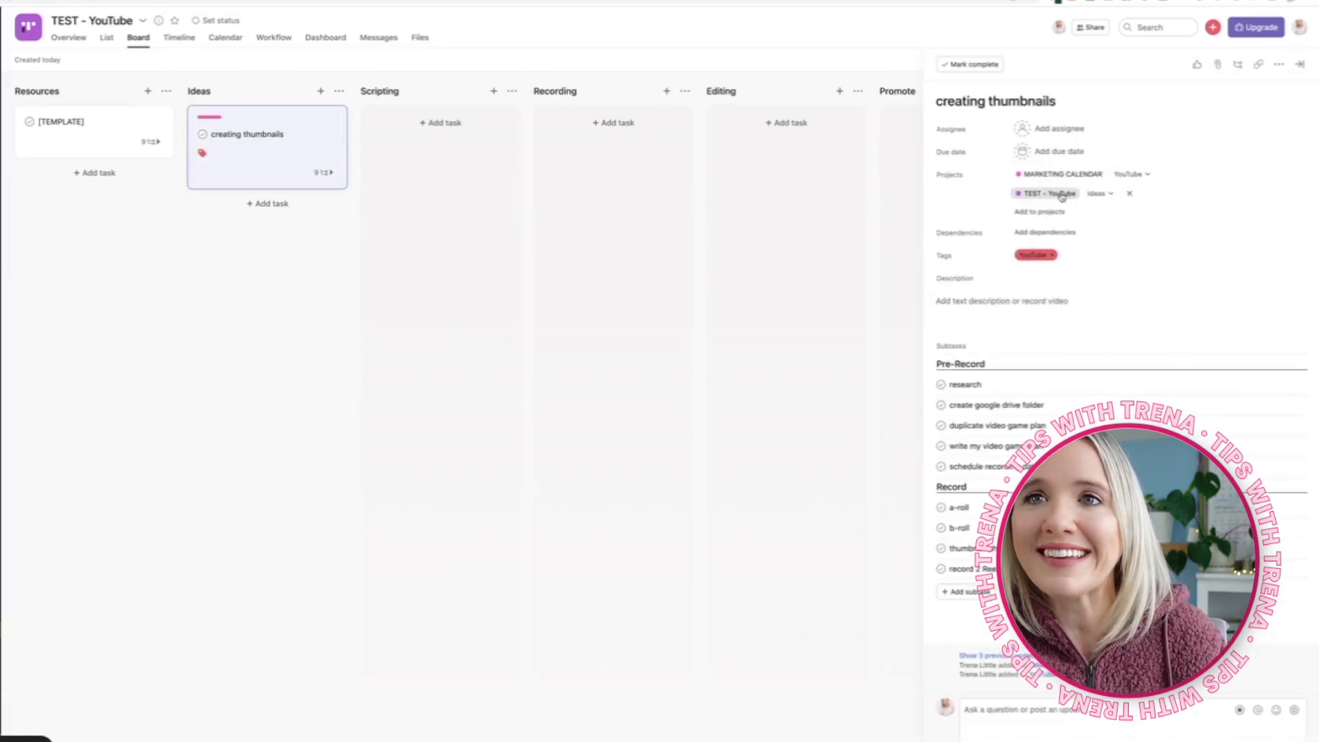
# Step: Check which MARKETING CALENDAR sections the creating thumbnails task can be placed in
pyautogui.click(1146, 175)
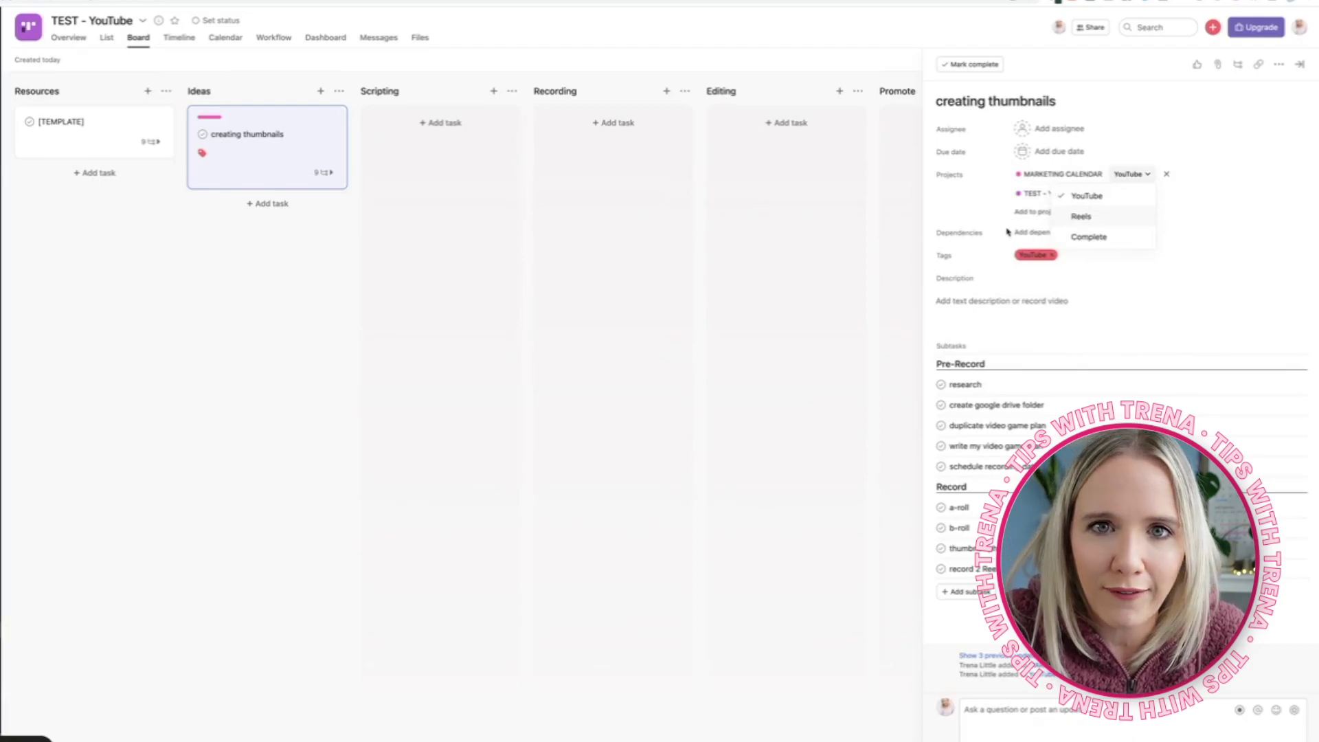
pyautogui.click(1147, 176)
pyautogui.click(1148, 177)
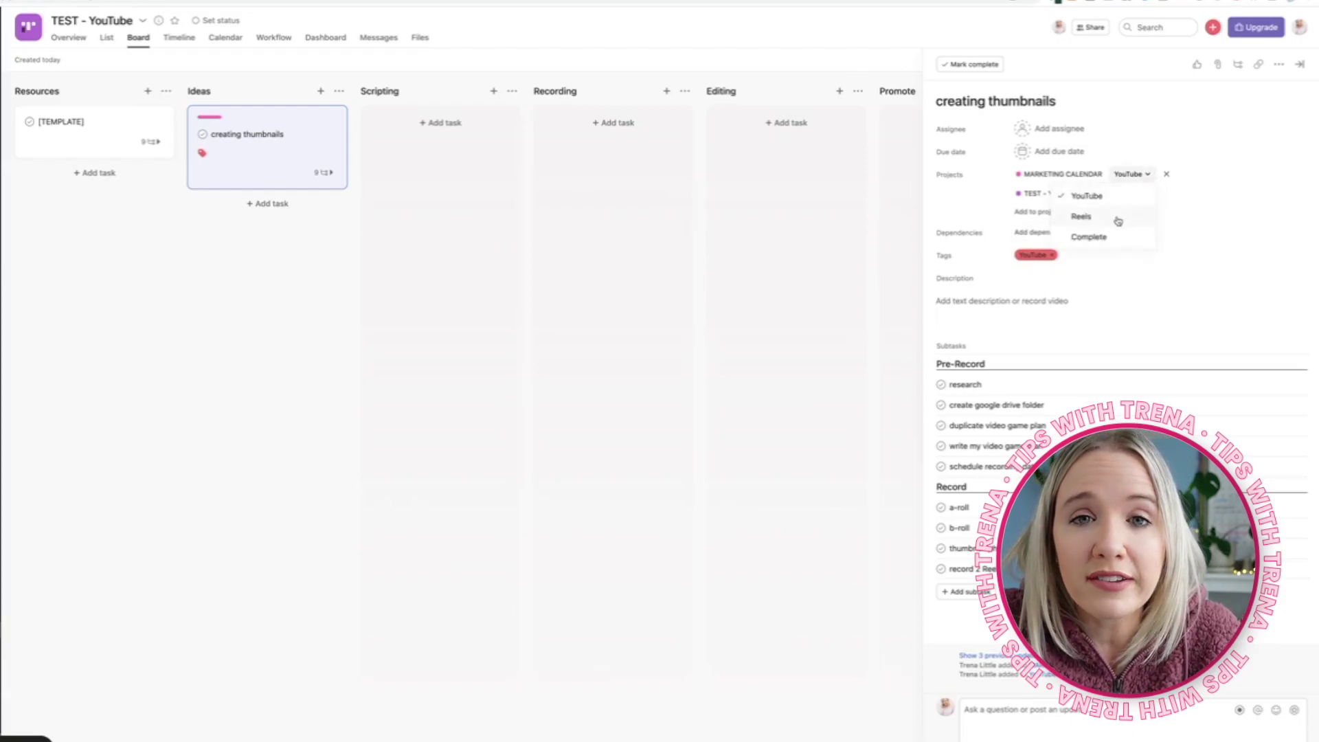
pyautogui.click(757, 393)
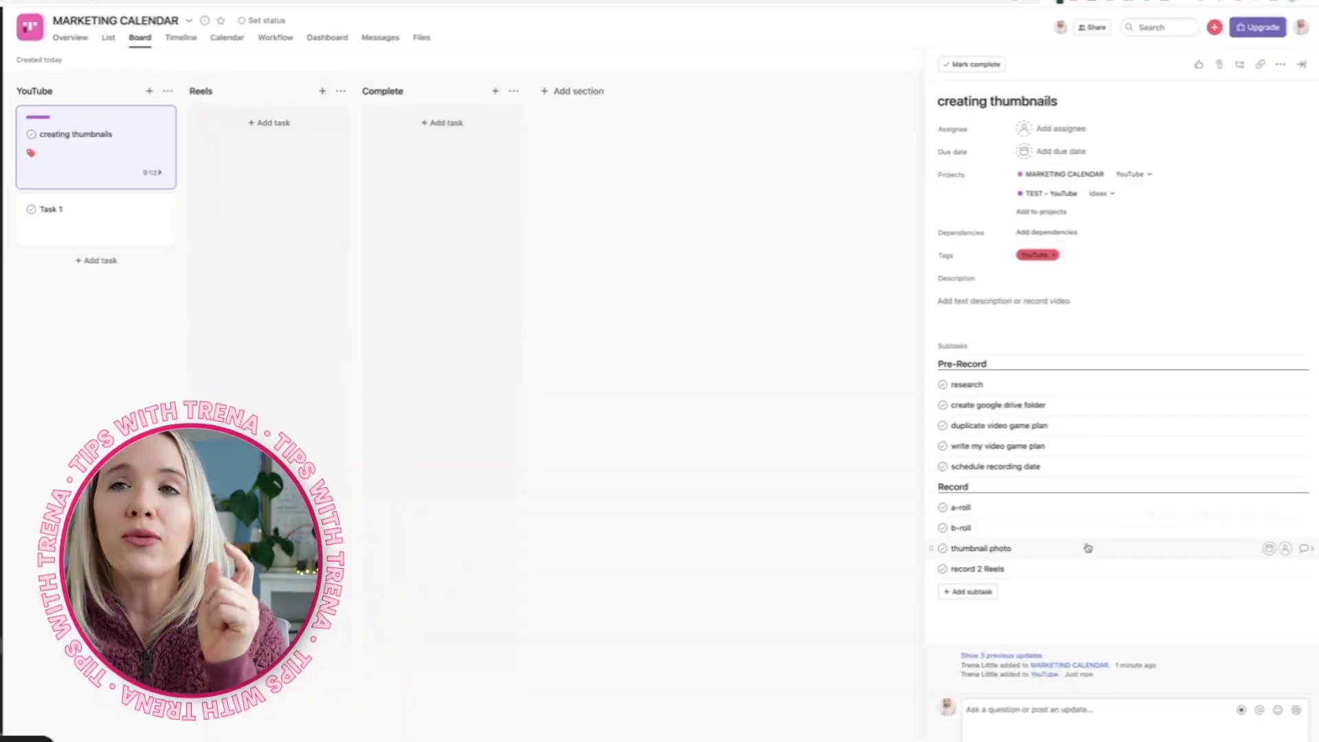
# Step: Set the due date of creating thumbnails to October 12, 2022 on the MARKETING CALENDAR board and assign the task to yourself
pyautogui.click(1038, 152)
pyautogui.click(1152, 211)
pyautogui.click(1089, 275)
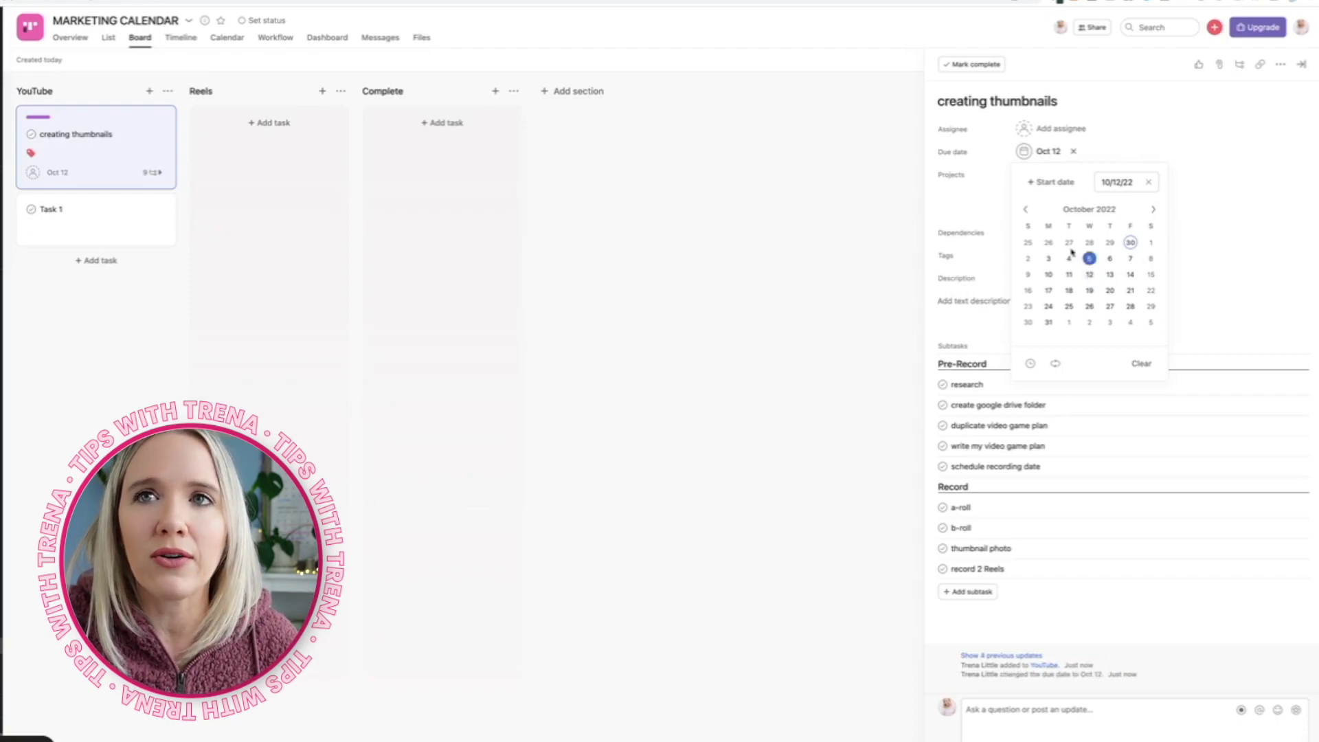
pyautogui.click(1038, 131)
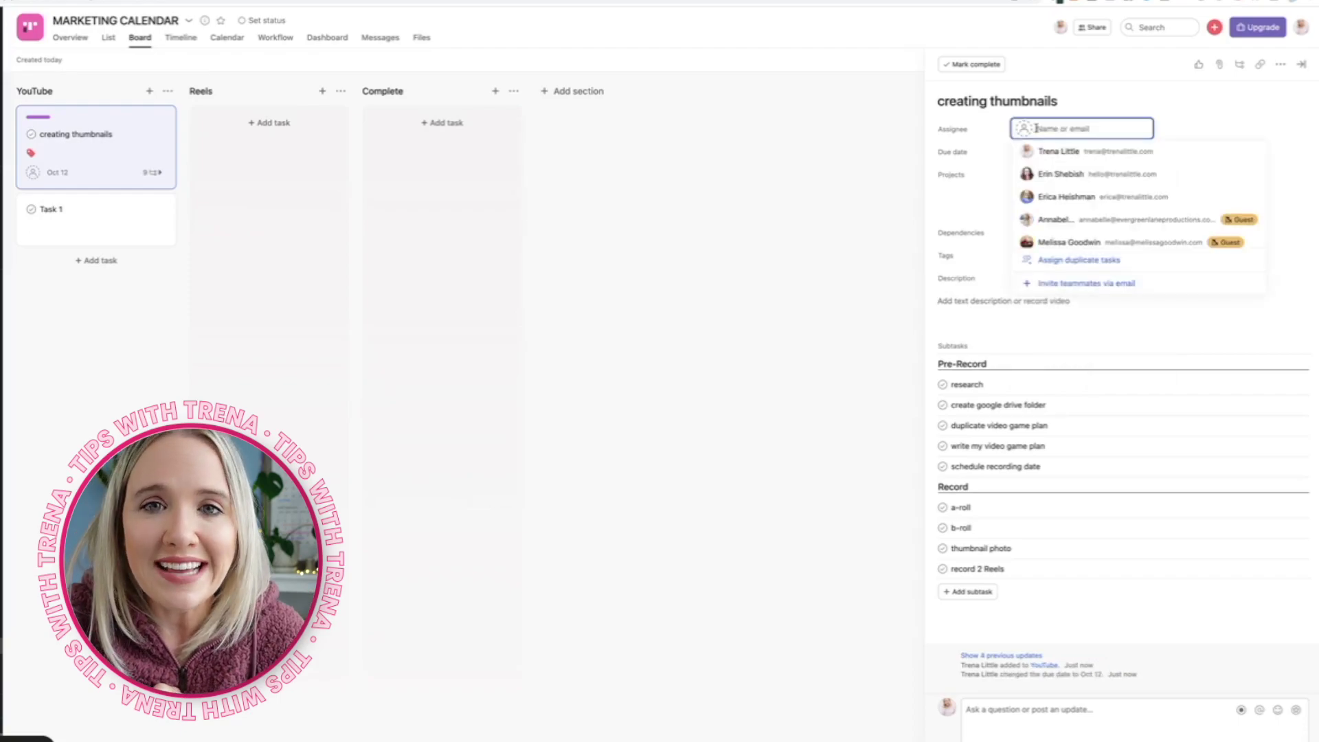
pyautogui.click(1059, 152)
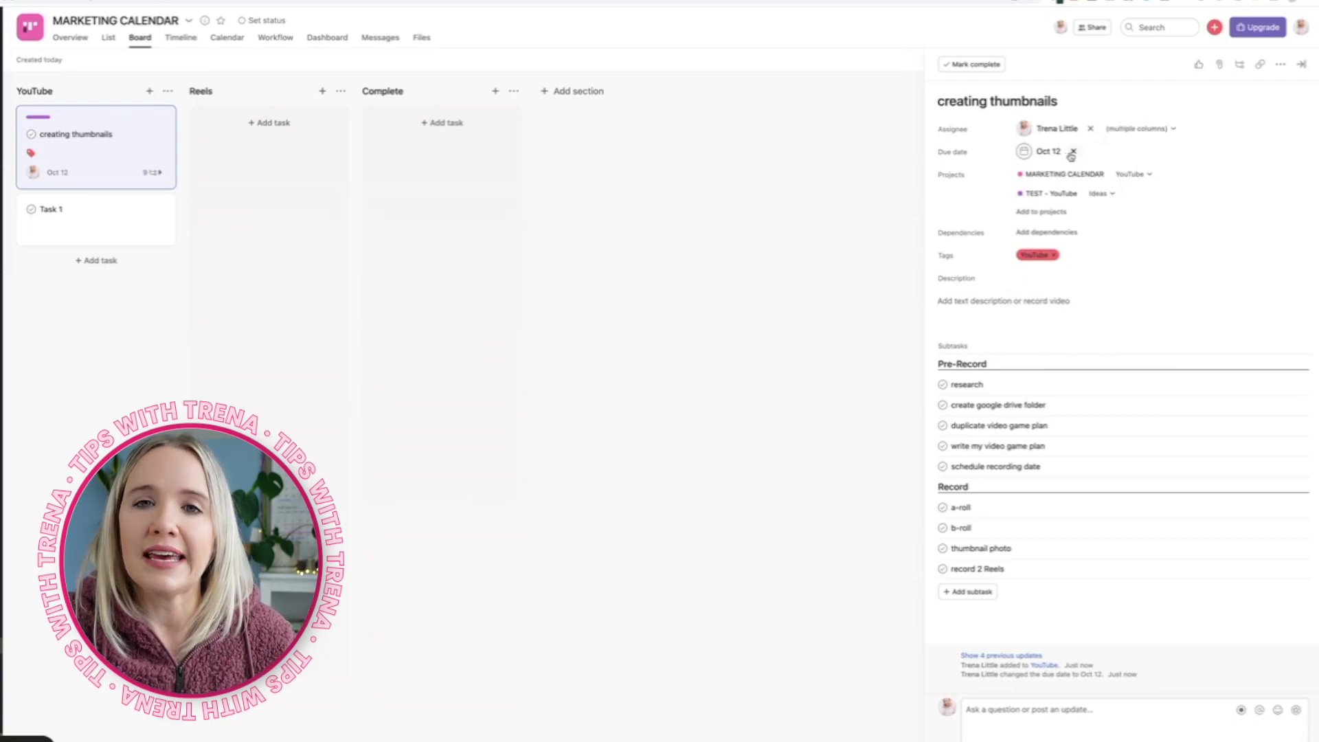
# Step: Add the JV Promo Reel: BEFORE ASANA task from the REELS Video Production board to the Reels section of the MARKETING CALENDAR project
pyautogui.click(811, 267)
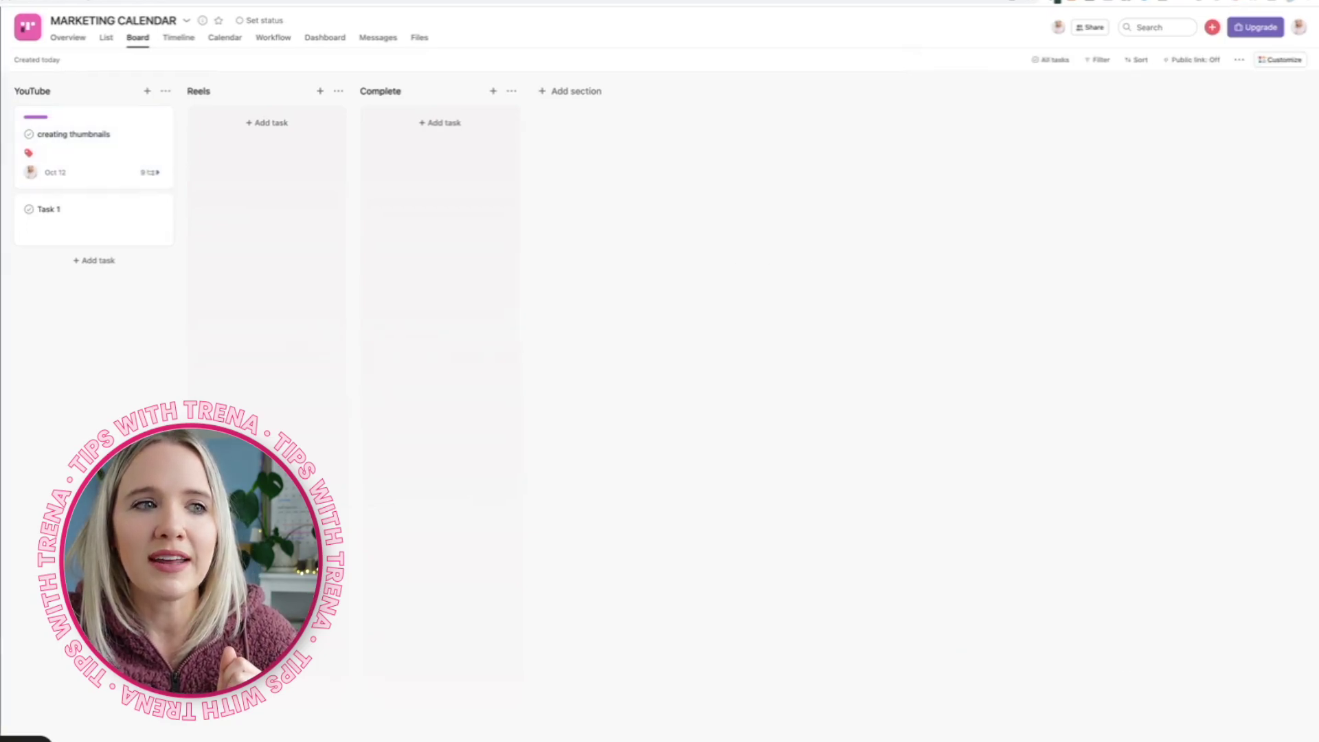
pyautogui.click(229, 39)
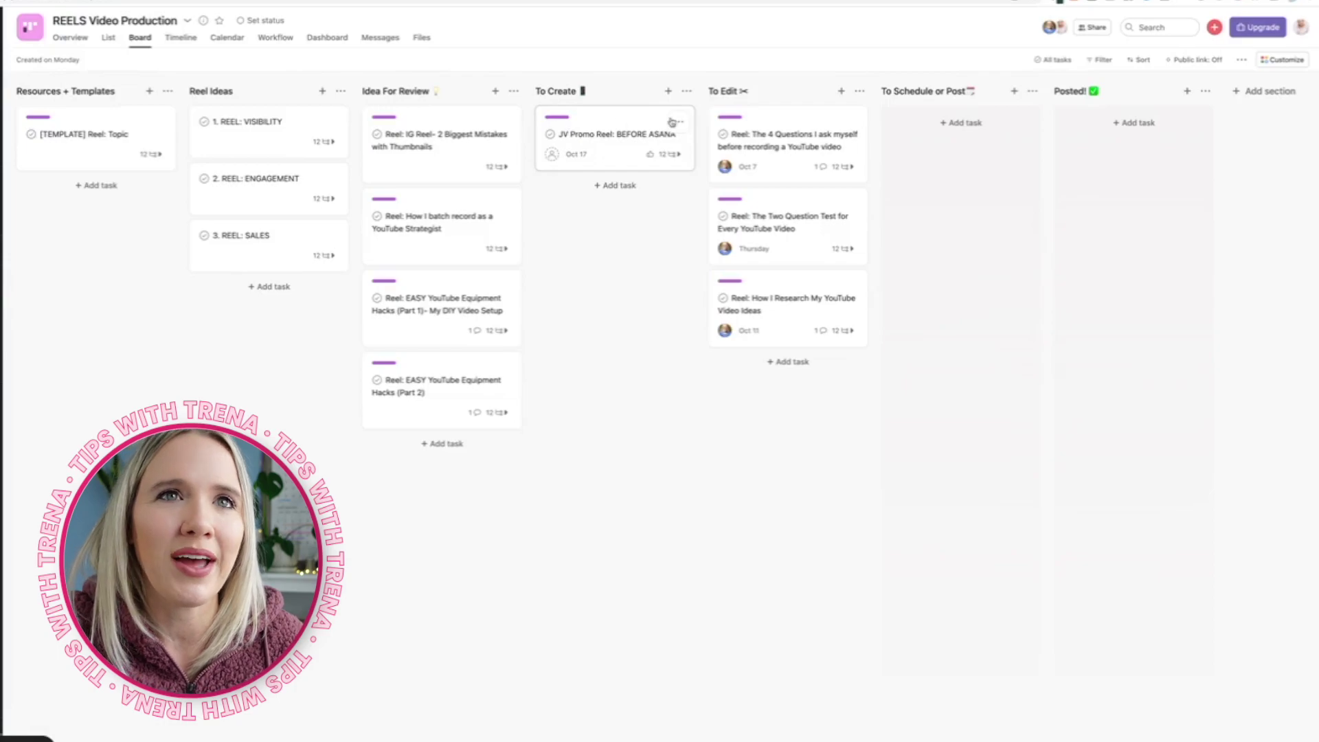
pyautogui.click(606, 148)
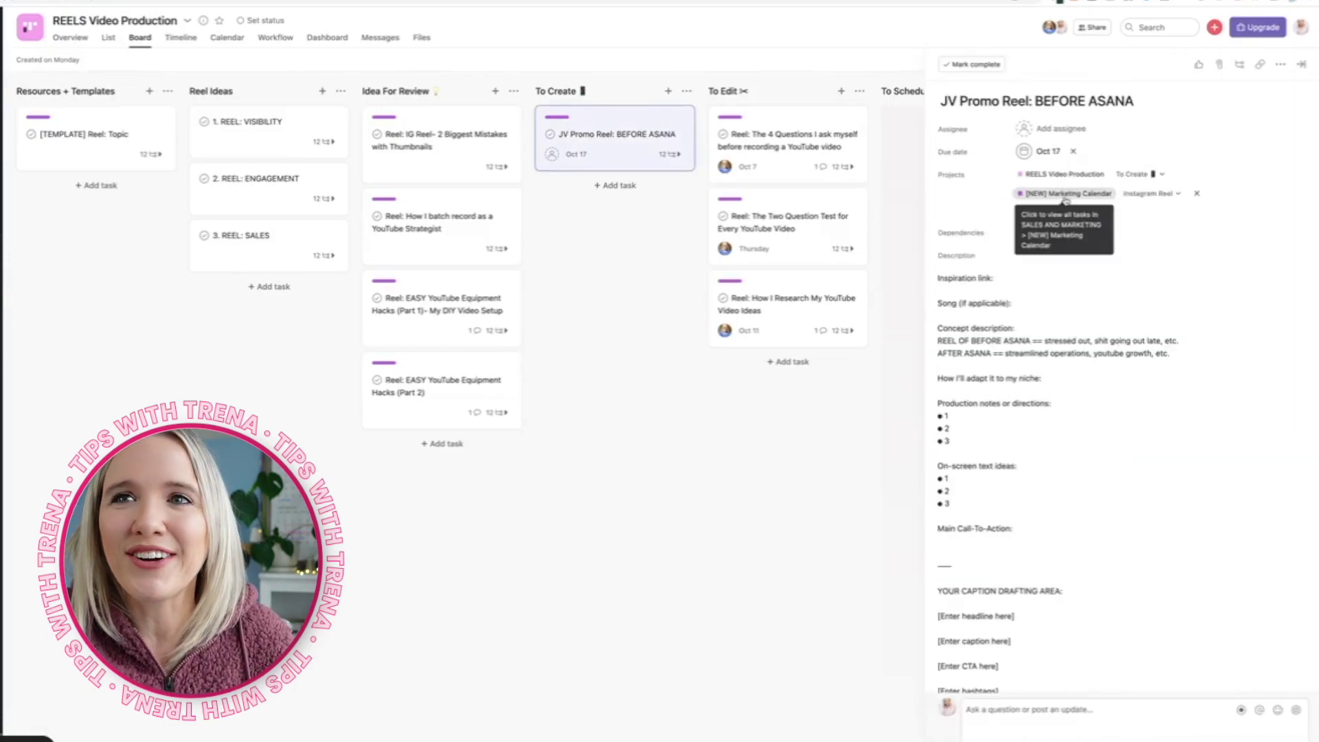
pyautogui.click(1280, 65)
pyautogui.click(1223, 108)
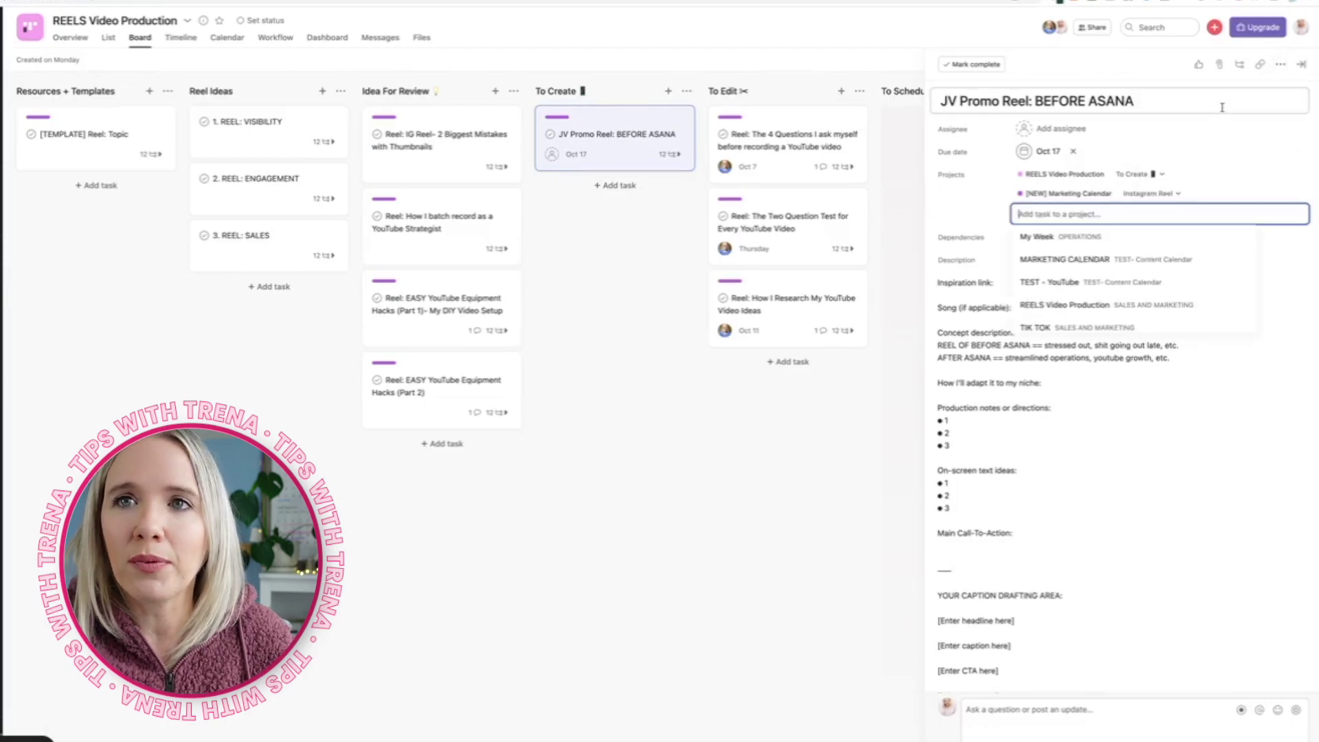
pyautogui.click(1162, 260)
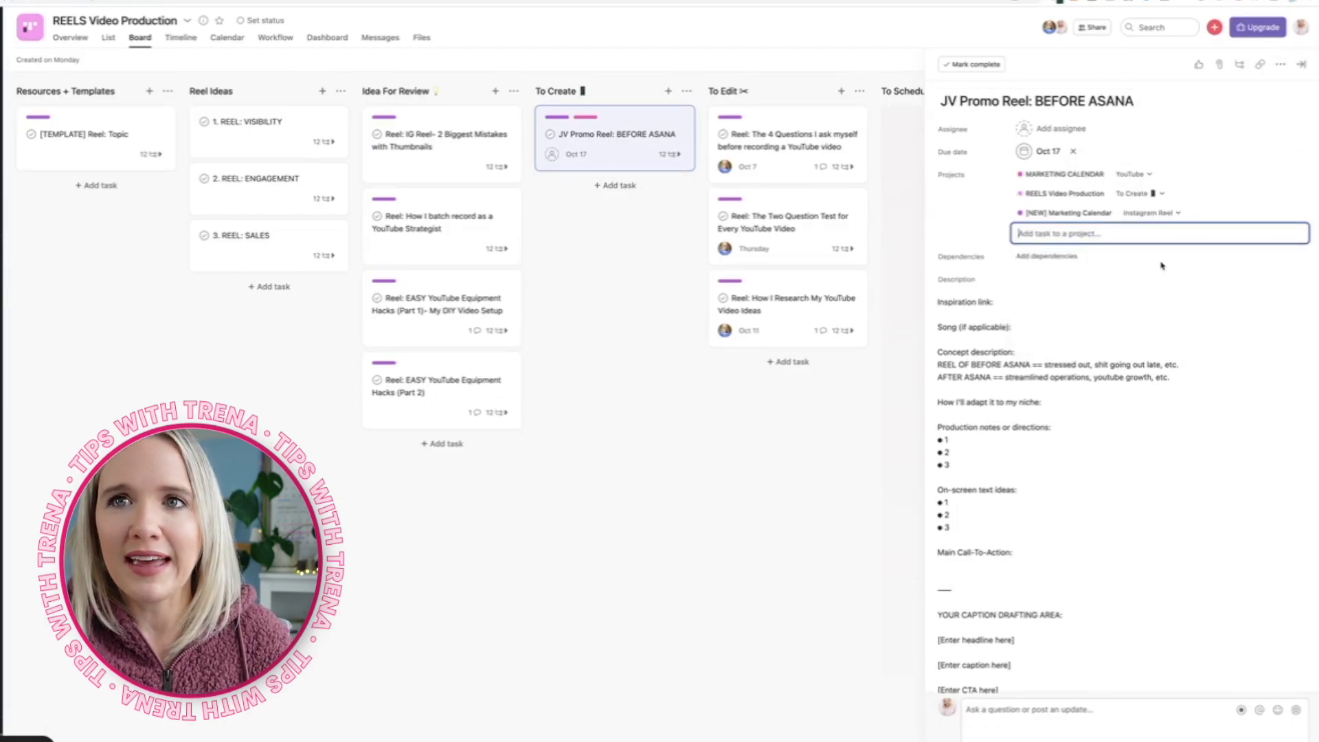
pyautogui.click(1146, 176)
pyautogui.click(1122, 217)
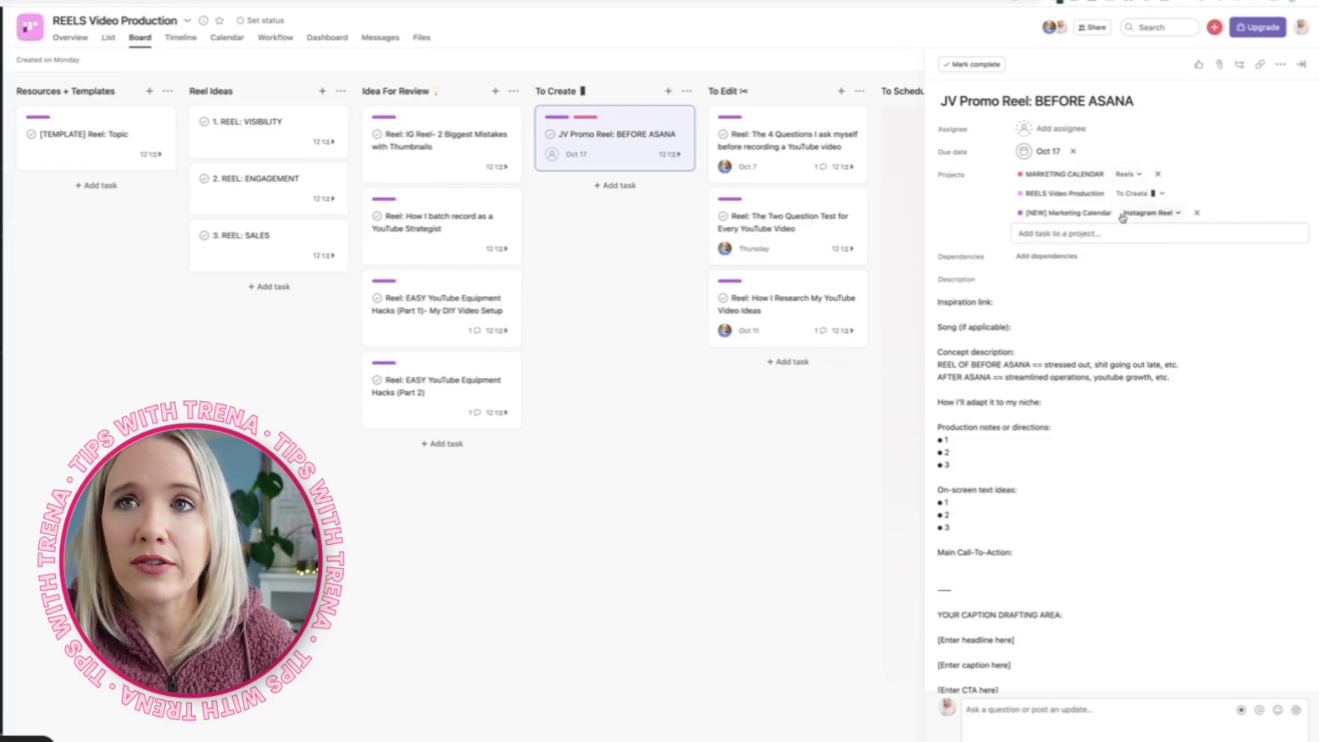
# Step: Tag the JV Promo Reel: BEFORE ASANA task with the existing Instagram reels tag and close its details
pyautogui.click(1280, 65)
pyautogui.click(1219, 173)
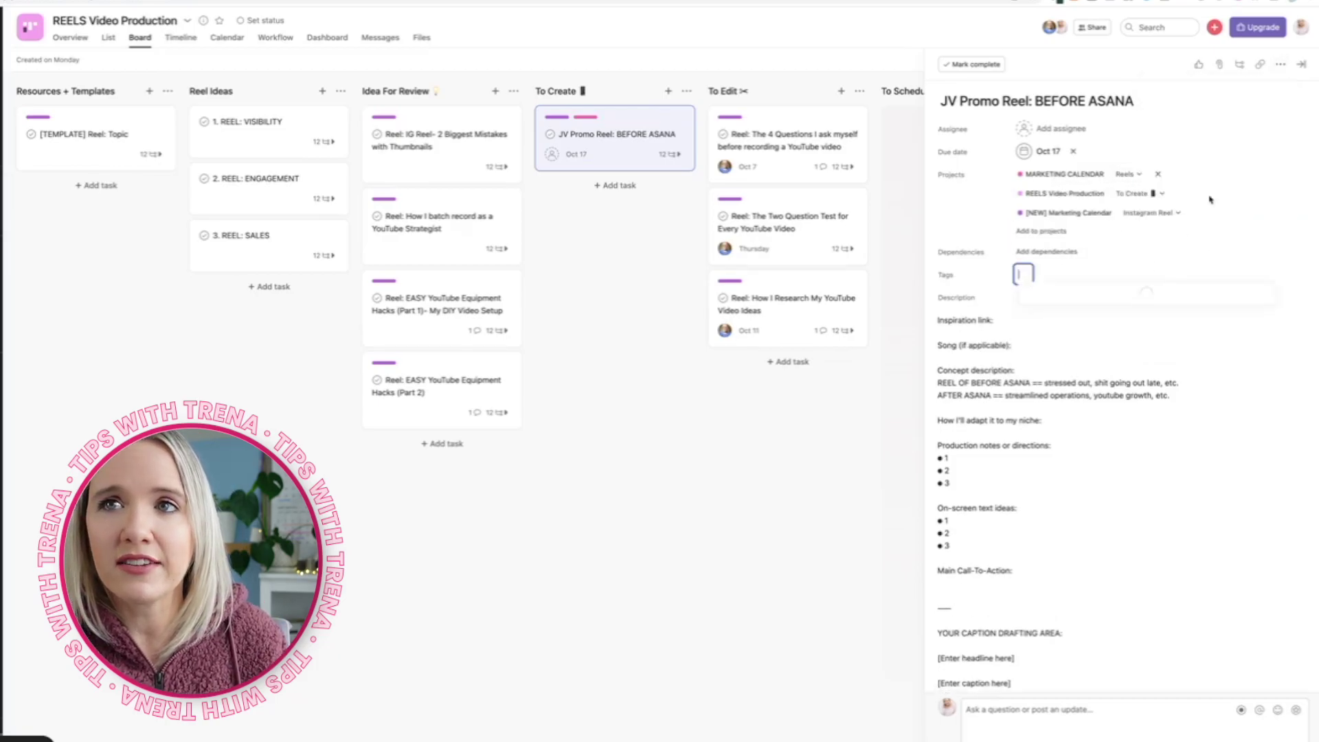
pyautogui.write('reel')
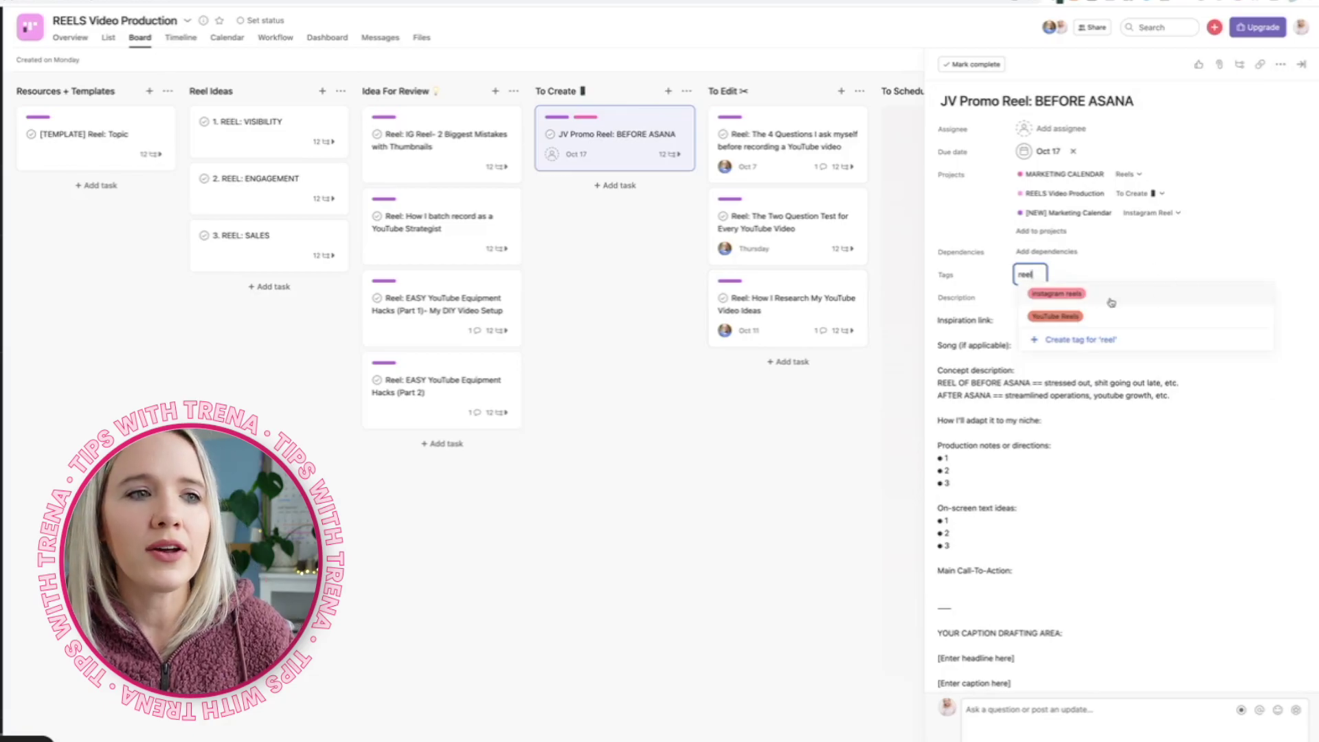
pyautogui.click(1082, 300)
pyautogui.press('Escape')
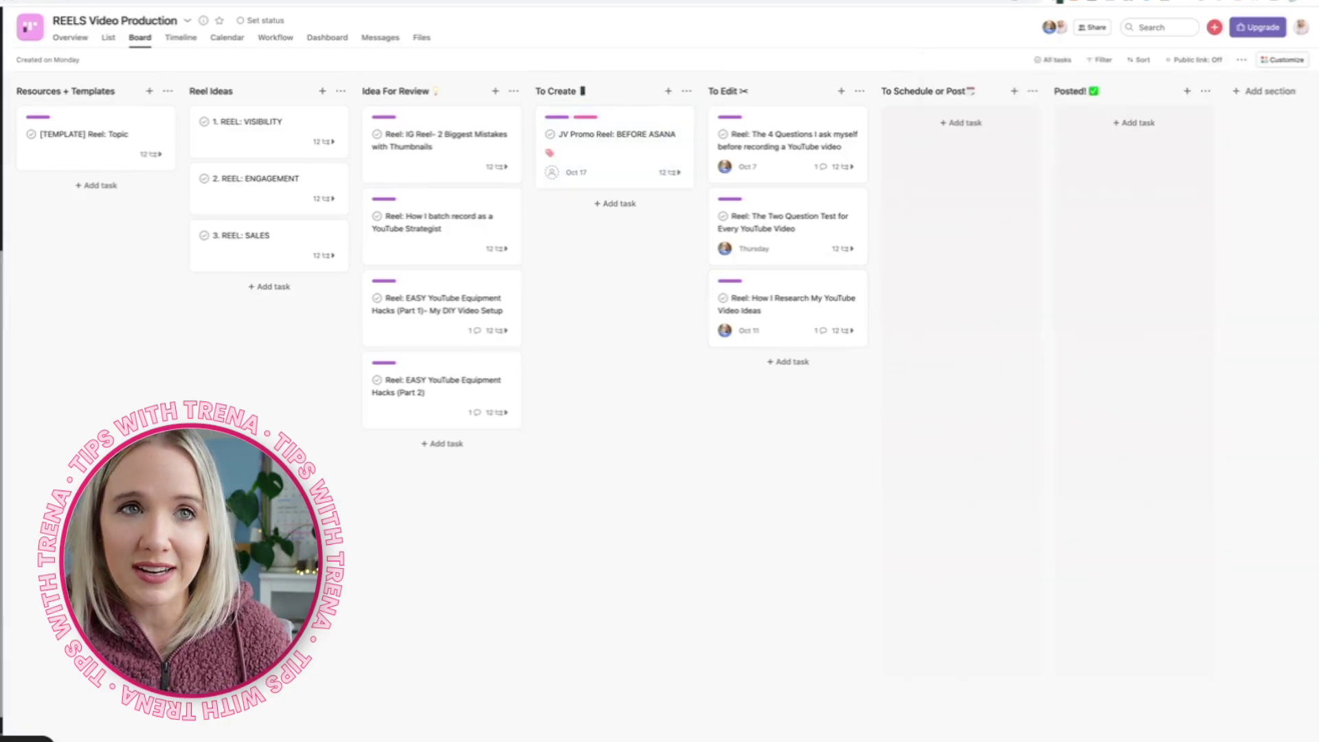